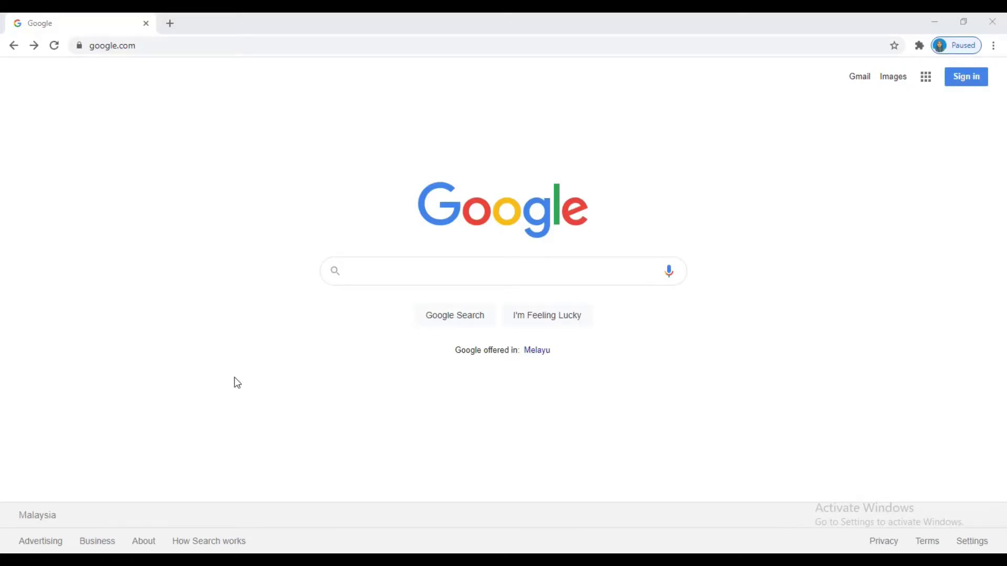
- Open the SmartUMS learning management site at smartv3.ums.edu.my
click(193, 46)
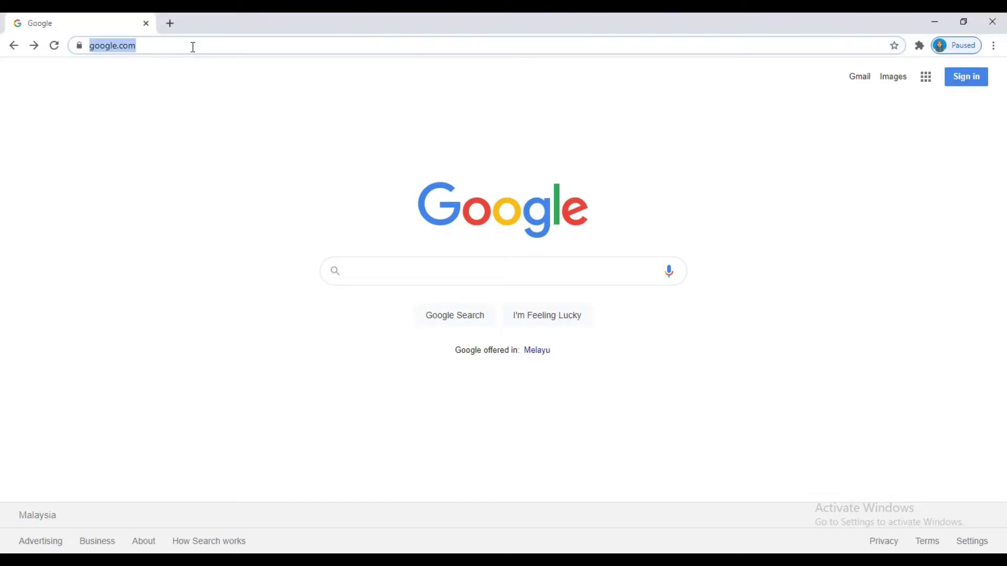
text(sma)
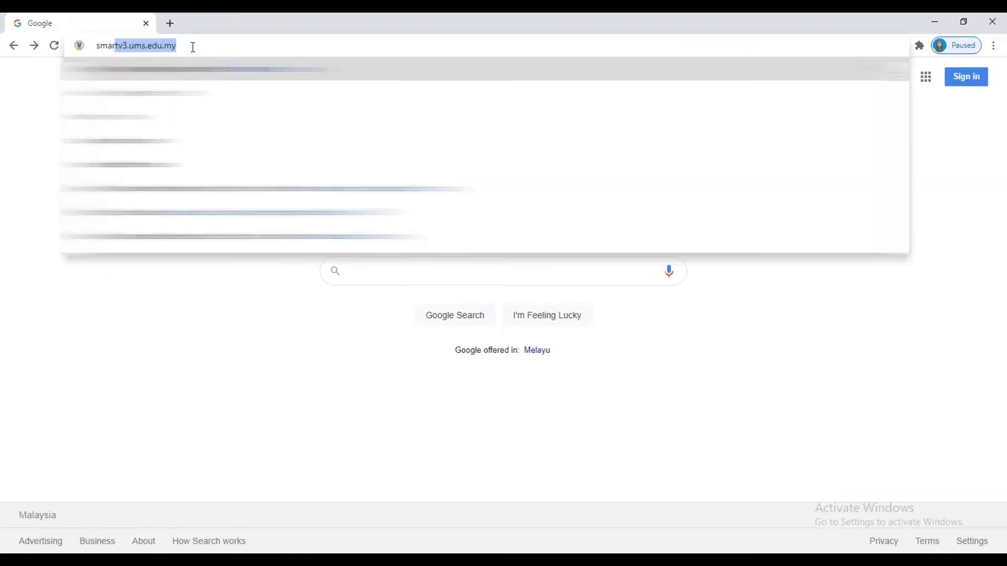
text(rtv3)
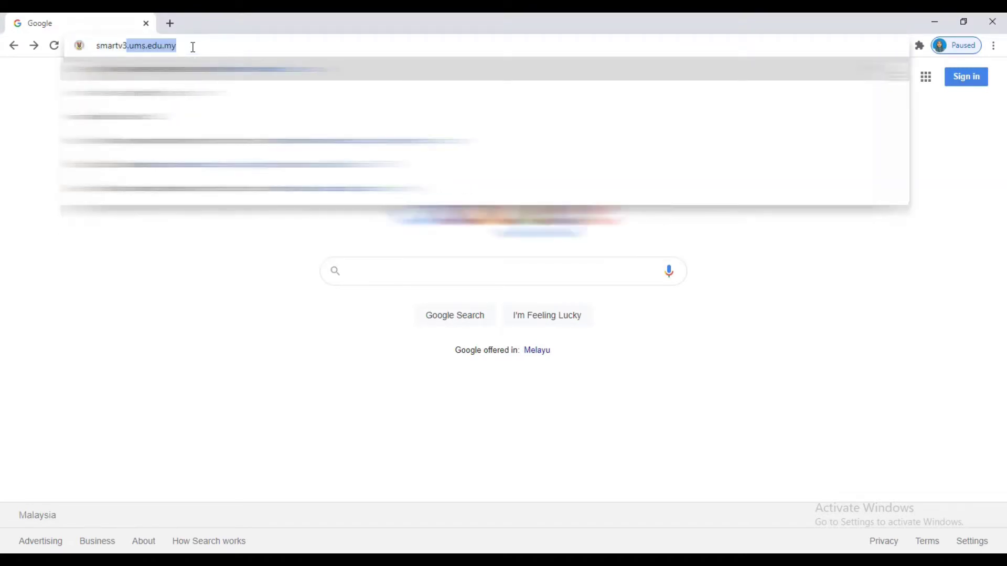
text(.ums.)
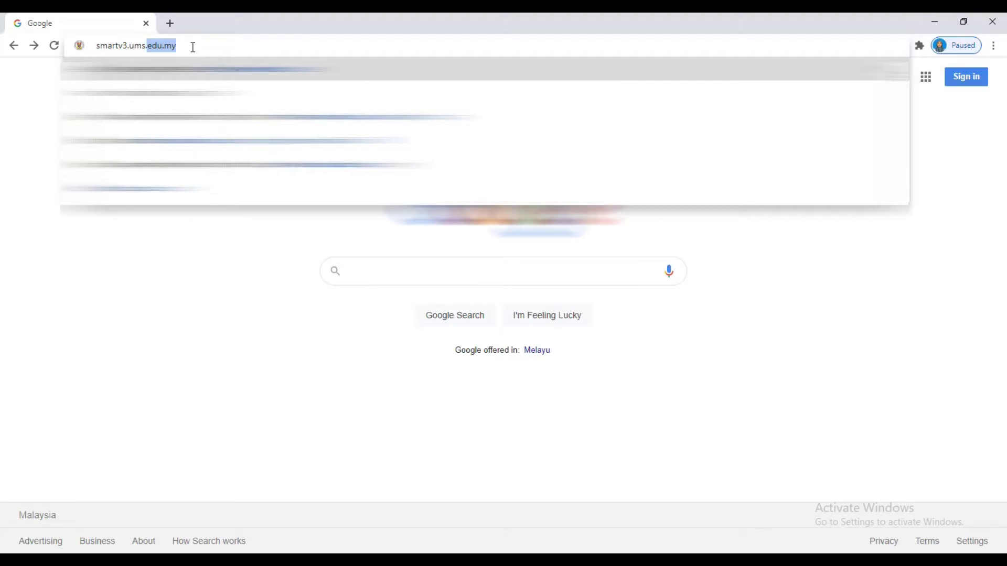
text(edu.my)
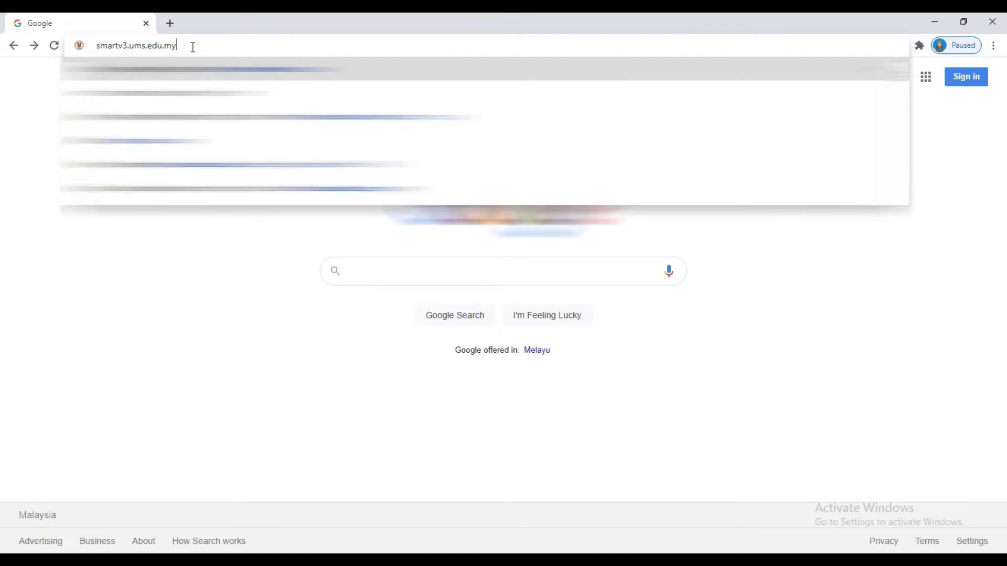
key(Return)
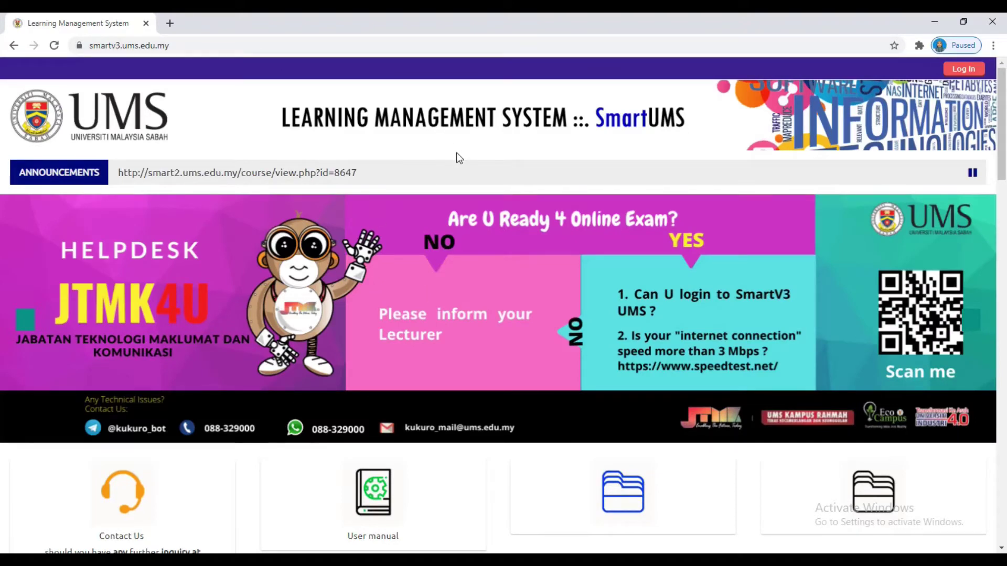
- Look through the SmartUMS front page, including the site announcements, navigation block and course categories
scroll(459, 157, down, 12)
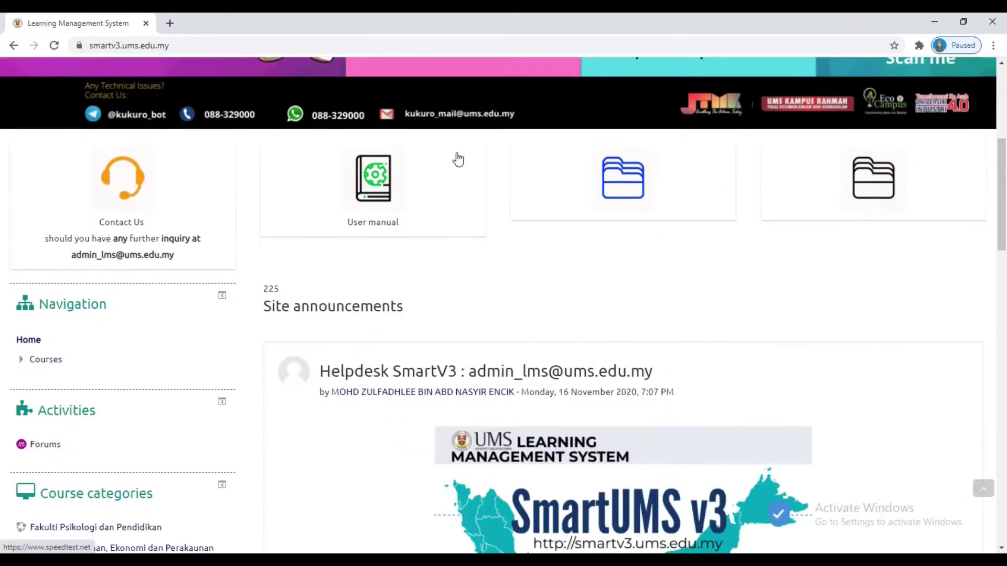
scroll(458, 157, down, 10)
scroll(457, 150, up, 8)
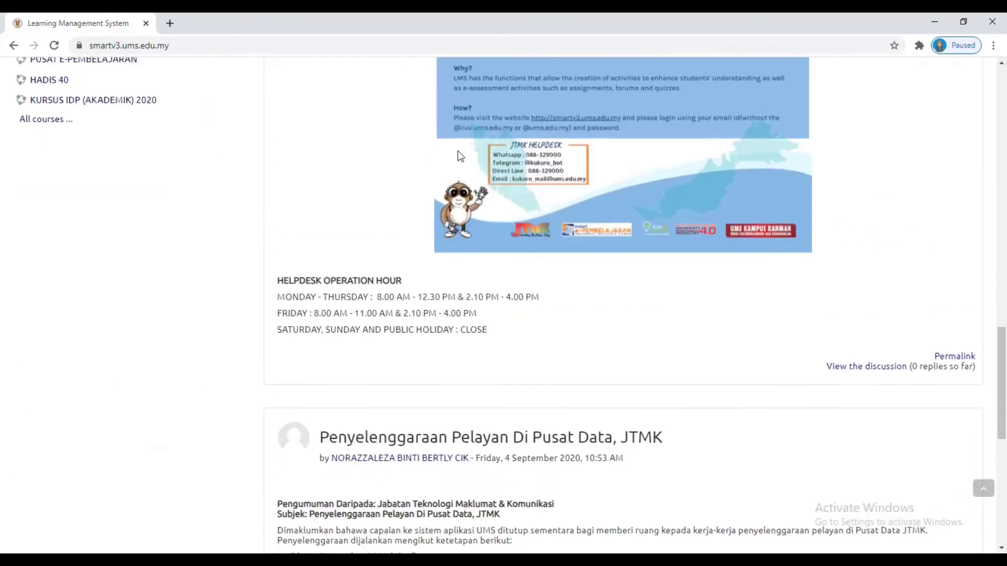
scroll(458, 150, up, 15)
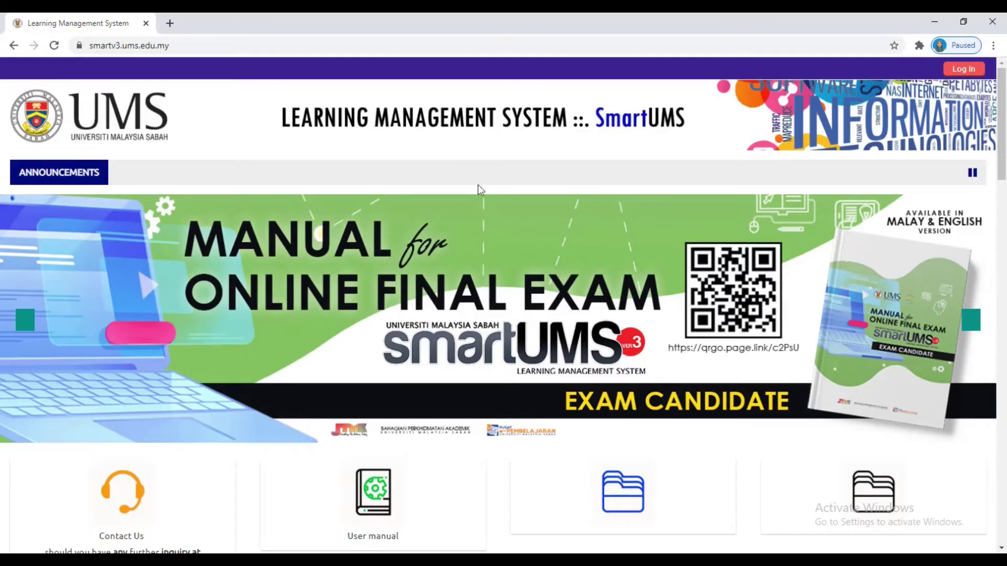
scroll(413, 271, down, 10)
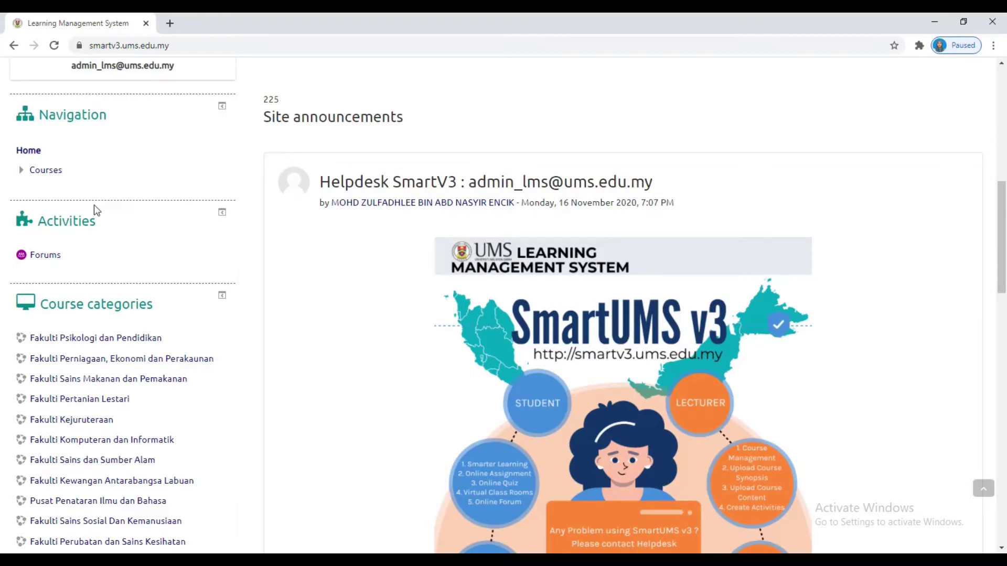
scroll(317, 287, down, 7)
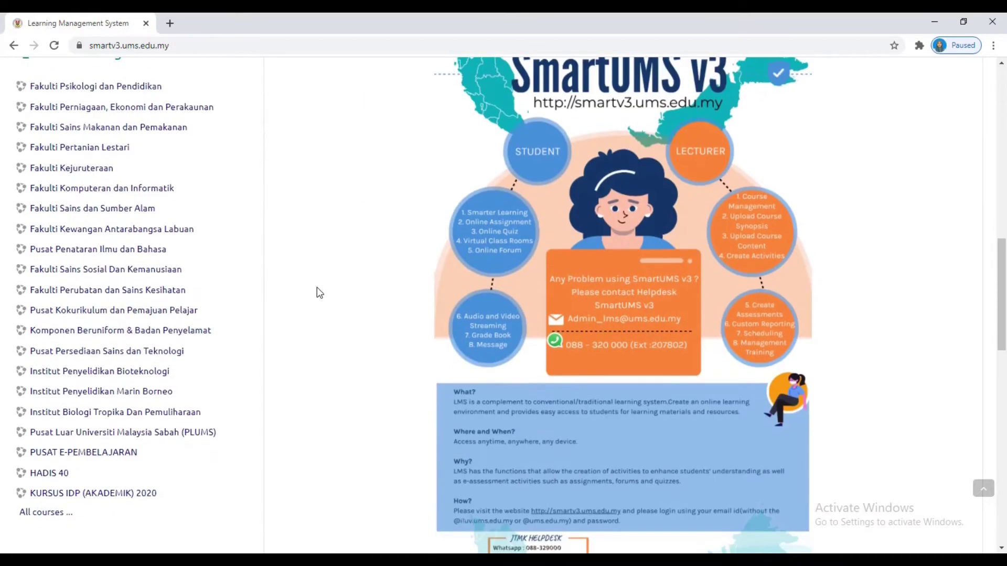
scroll(317, 288, down, 5)
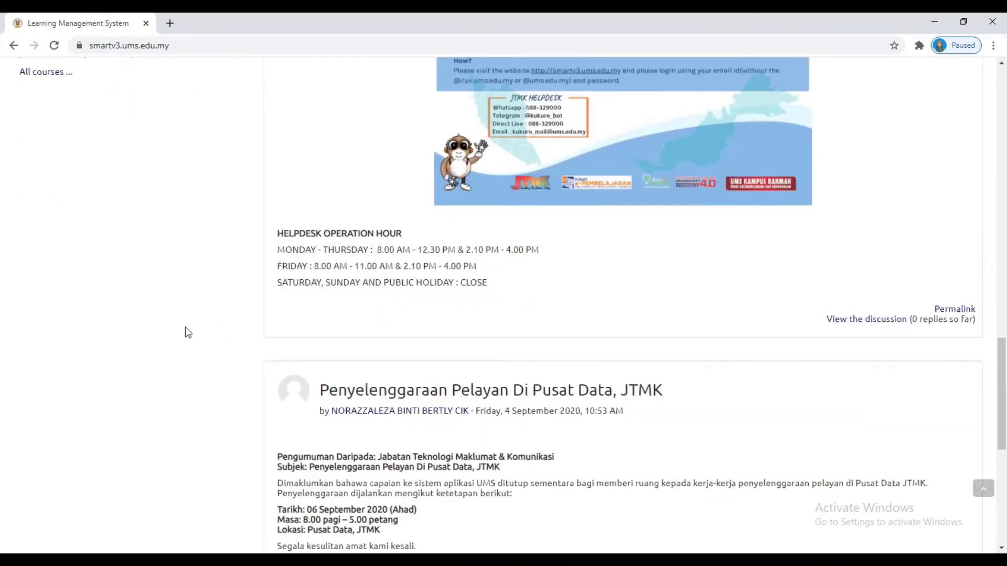
scroll(187, 332, up, 8)
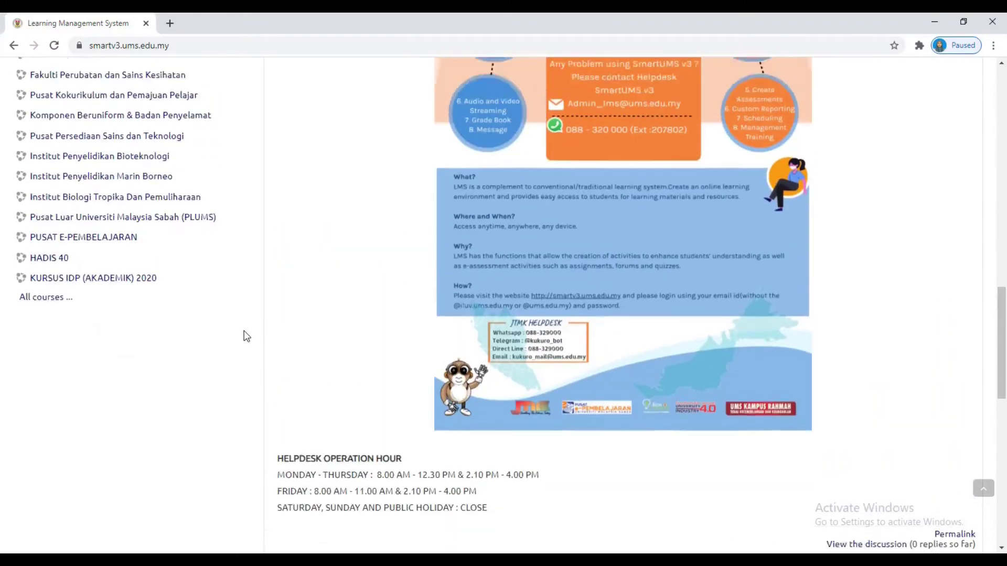
scroll(247, 336, up, 4)
scroll(337, 396, up, 8)
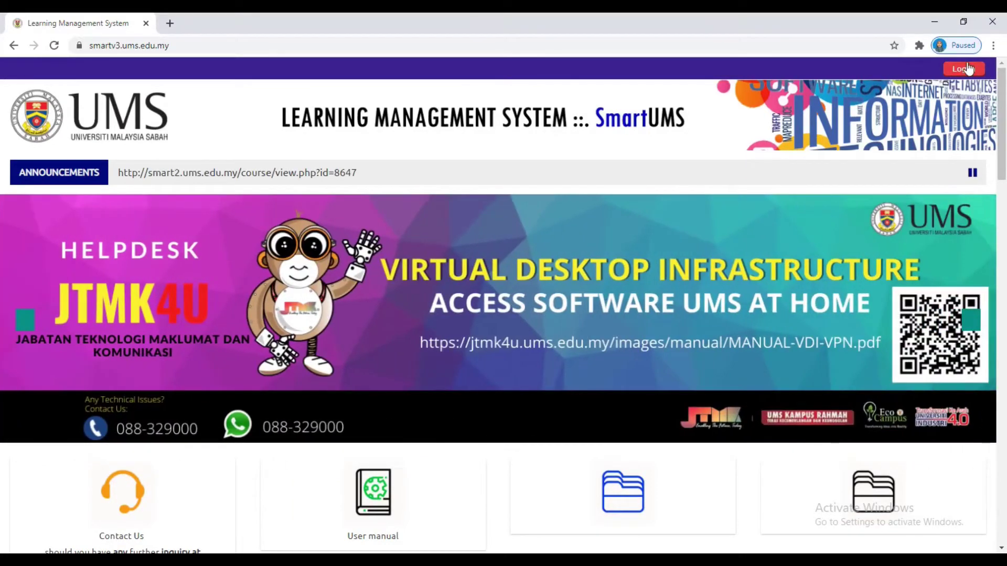
- Log in to SmartUMS with the account username and password
click(959, 70)
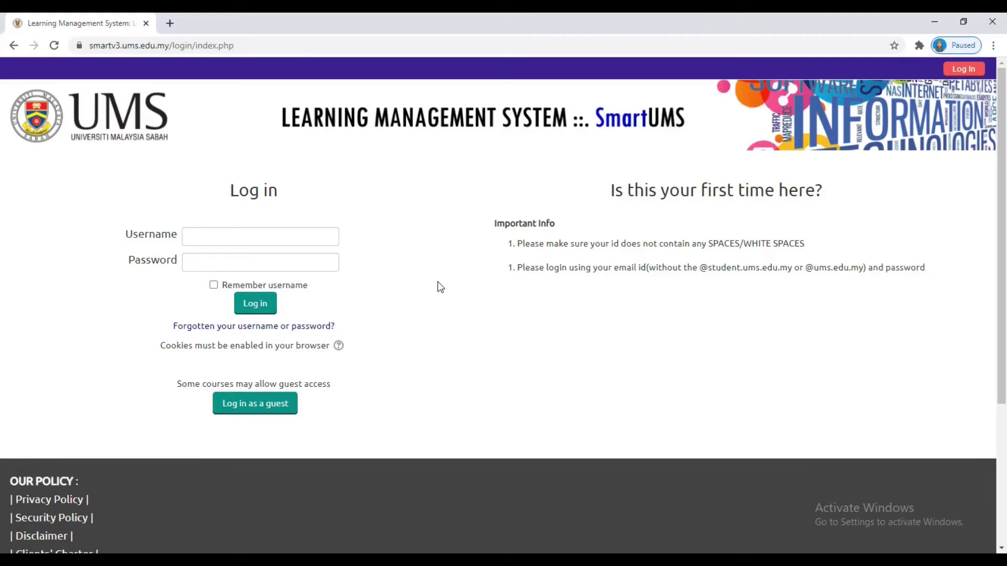
click(317, 240)
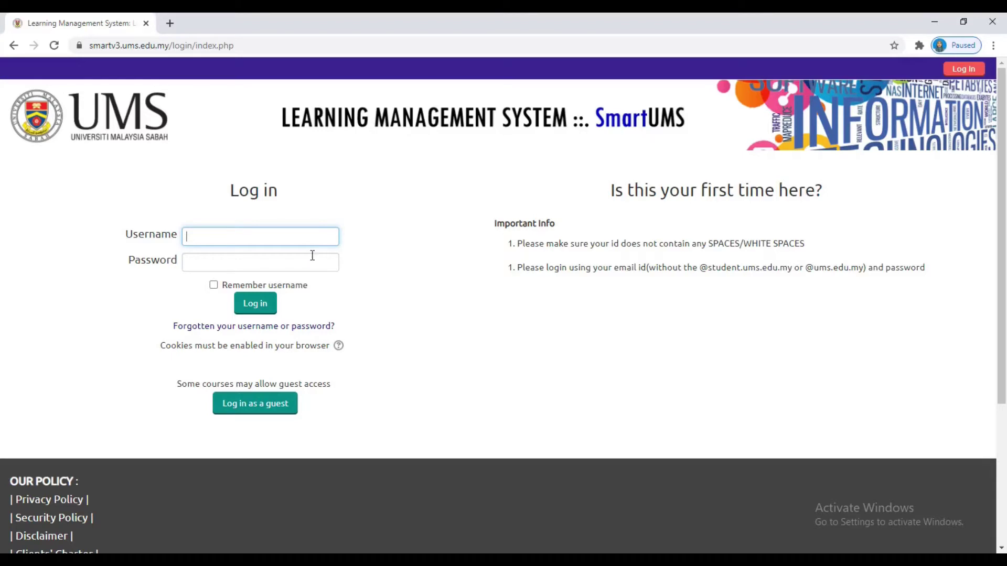
click(306, 262)
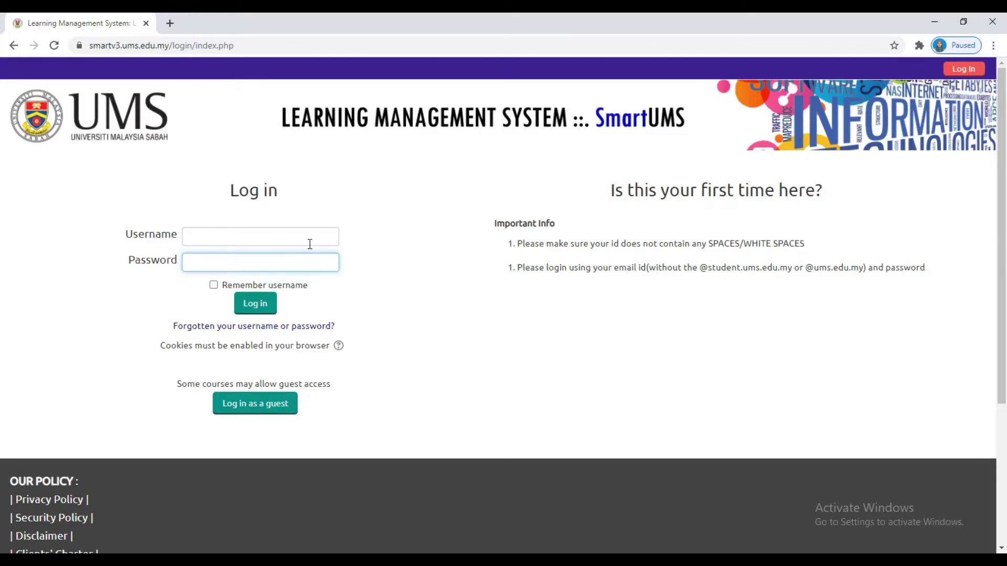
click(310, 242)
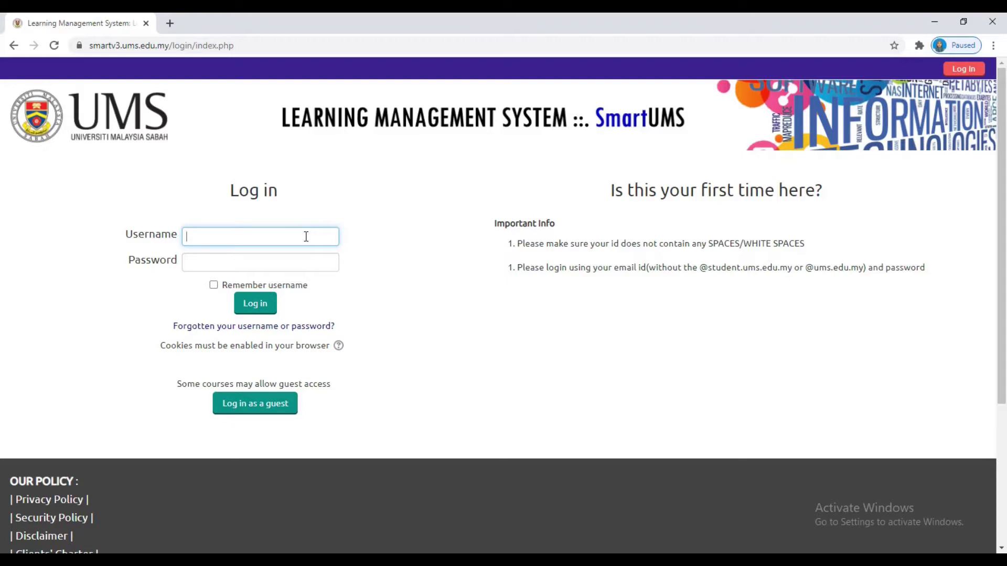
key(ctrl+v)
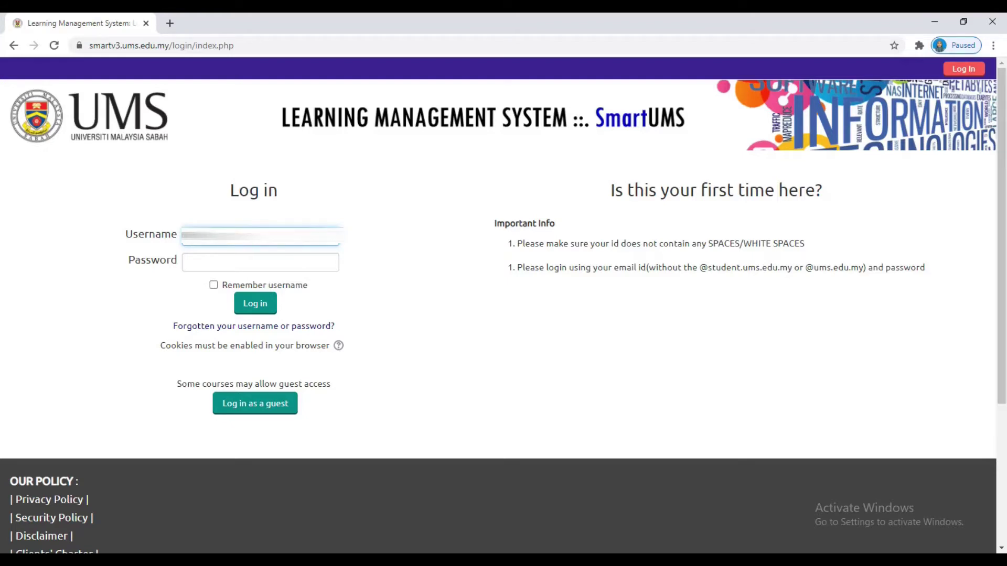
click(260, 262)
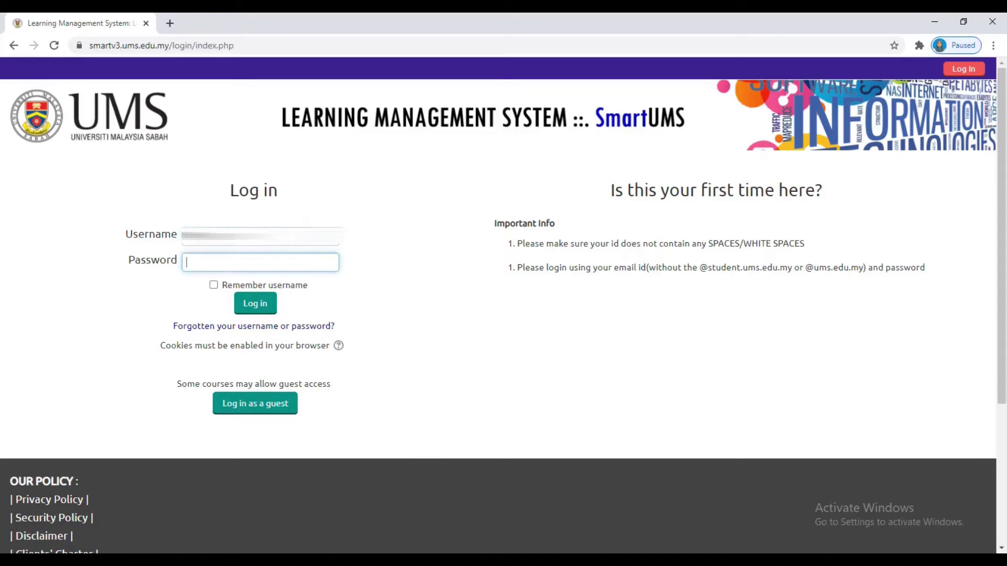
text(••••••••••••)
click(257, 310)
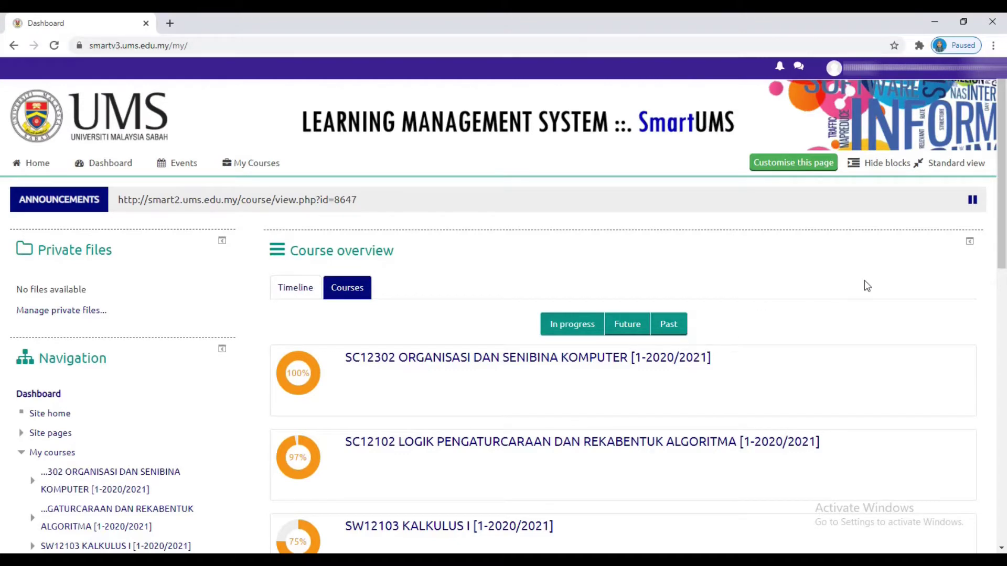
scroll(865, 283, down, 10)
scroll(864, 286, down, 2)
scroll(864, 285, up, 10)
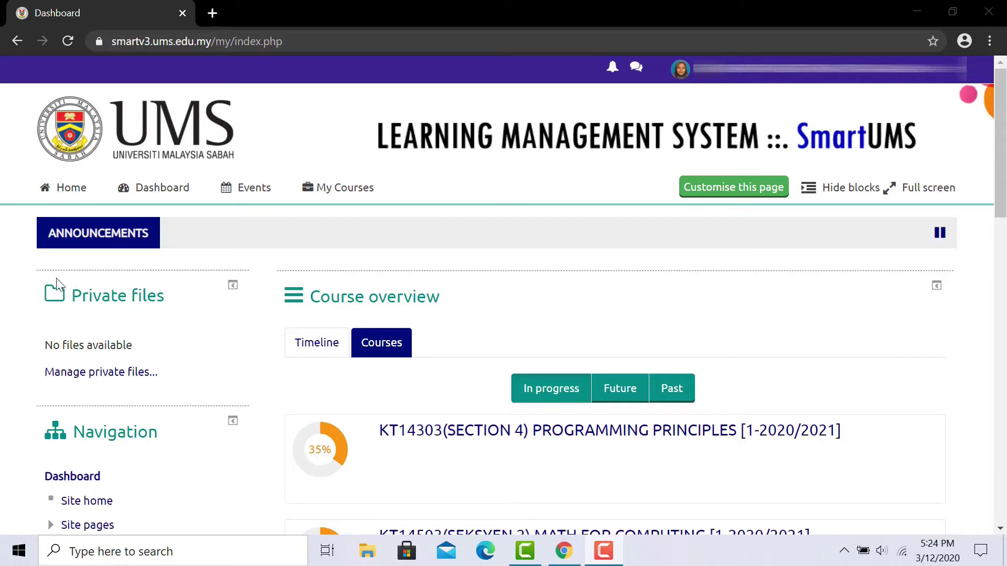
- Go to the site home page and search the courses for KT14303
click(66, 198)
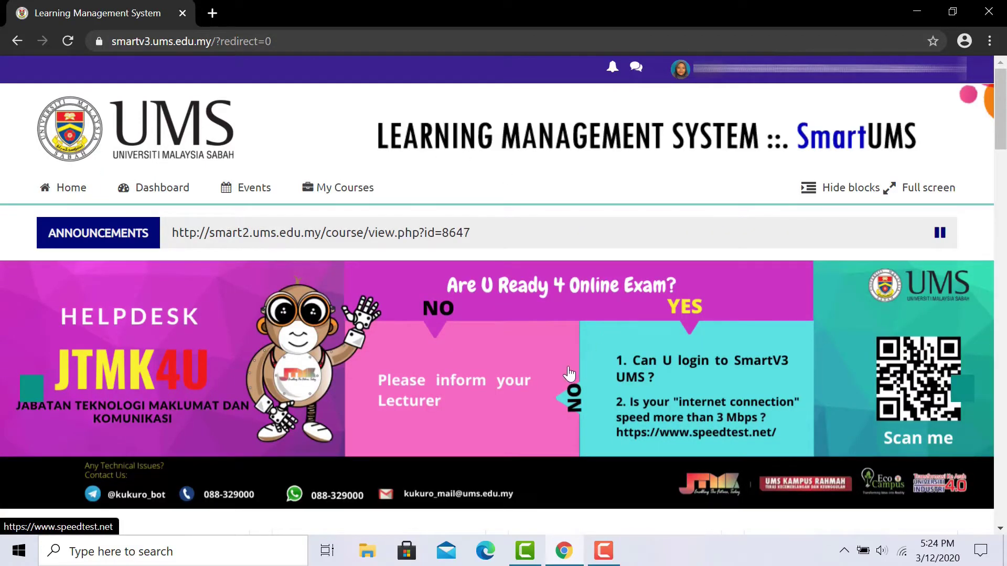
scroll(569, 374, down, 15)
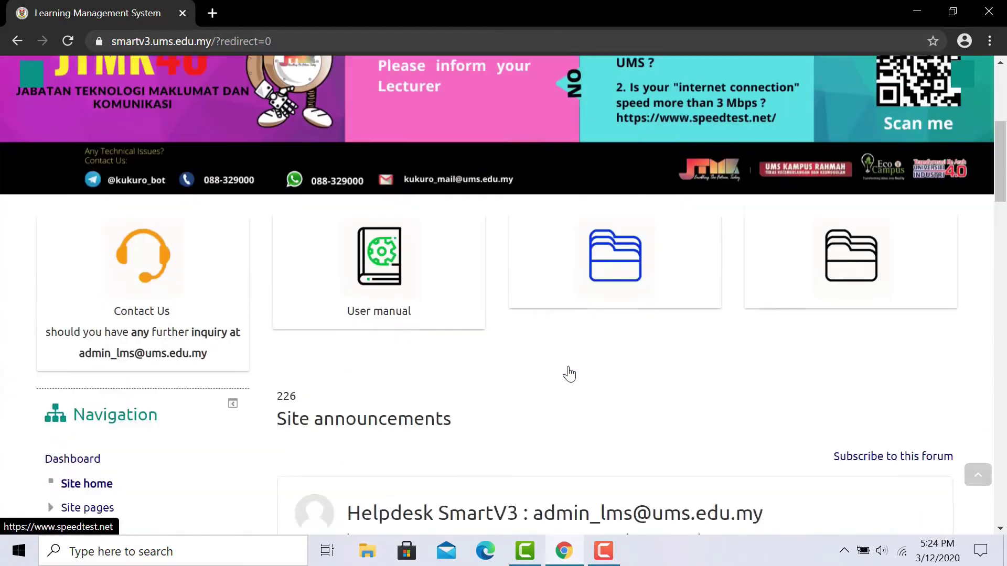
scroll(569, 370, down, 20)
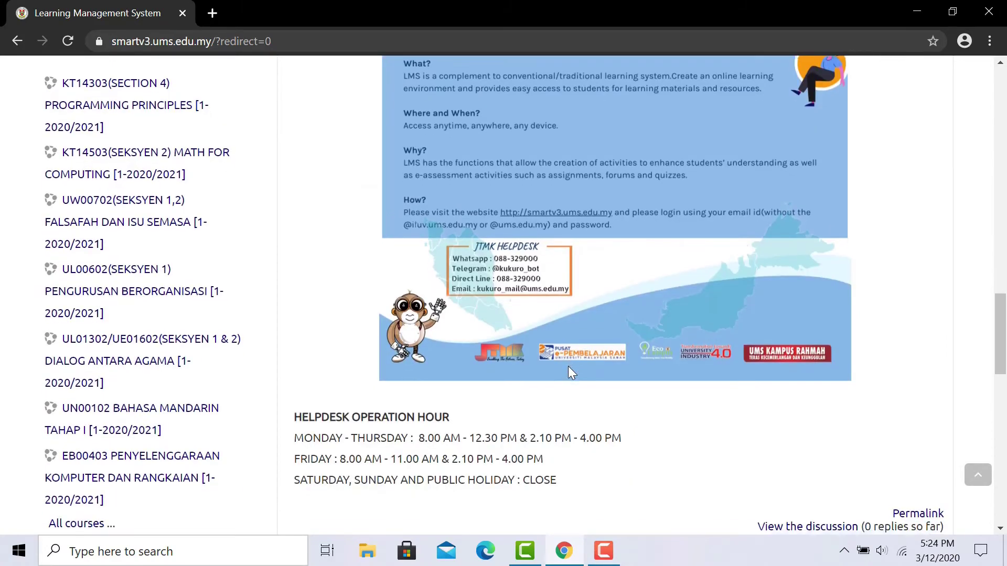
scroll(571, 371, down, 5)
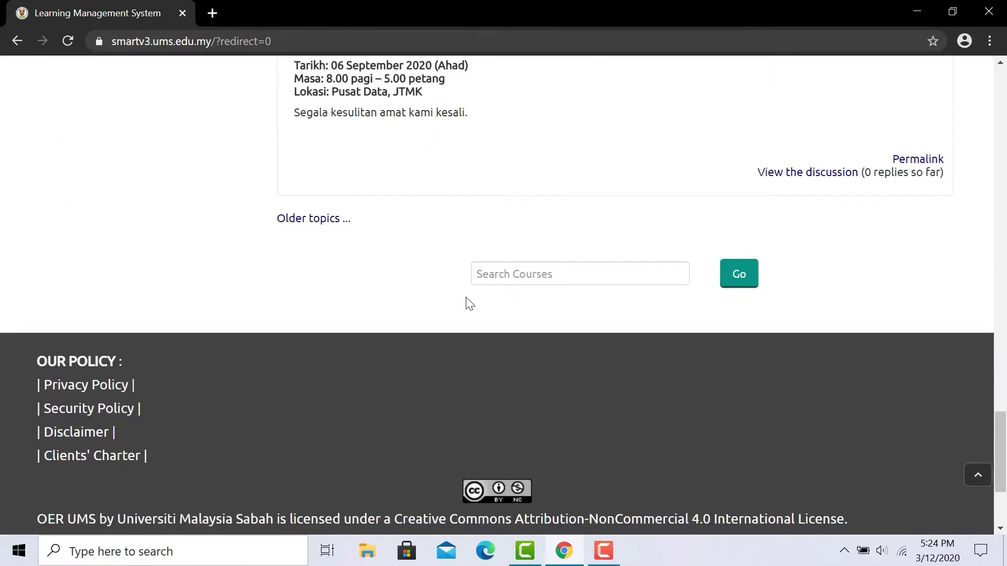
click(550, 273)
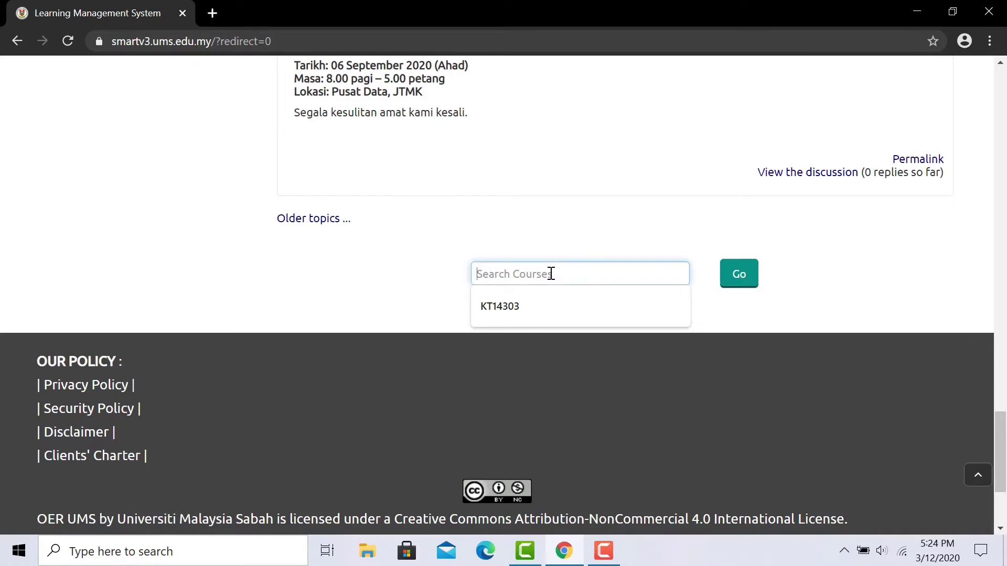
click(523, 313)
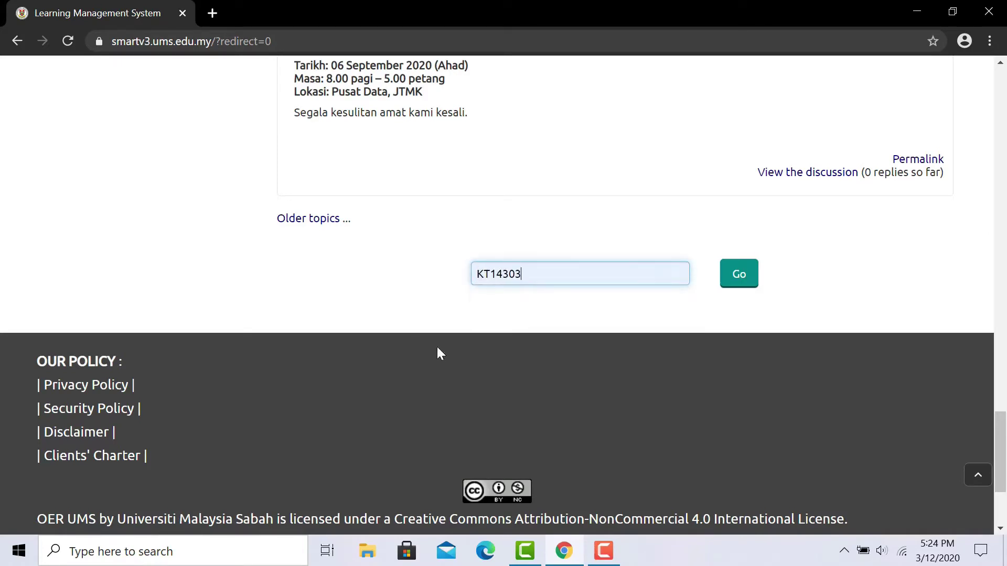
click(753, 277)
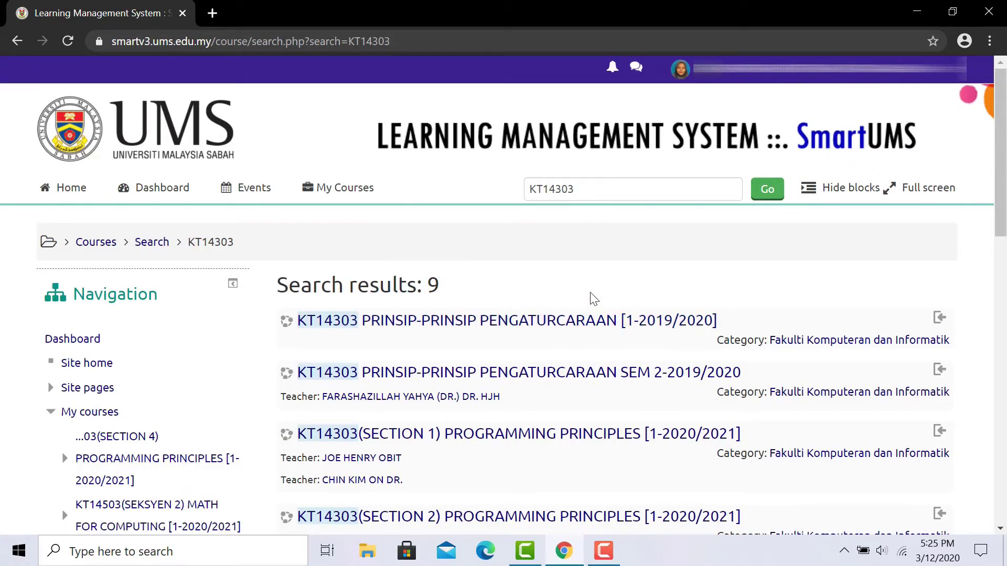
- Open KT14303(SECTION 1) PROGRAMMING PRINCIPLES [1-2020/2021] from the search results and self-enrol in it as a student
scroll(593, 299, down, 4)
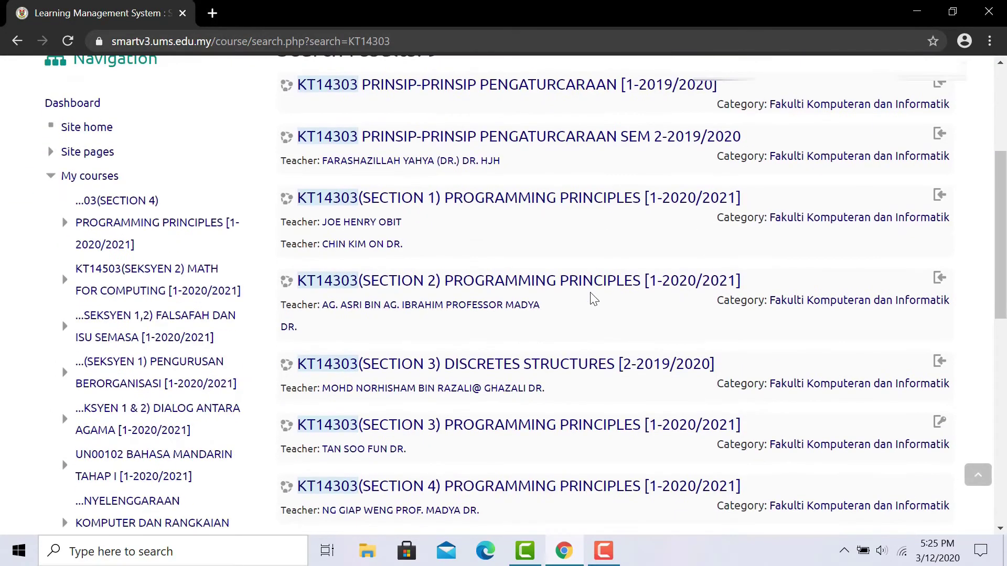
scroll(593, 299, down, 3)
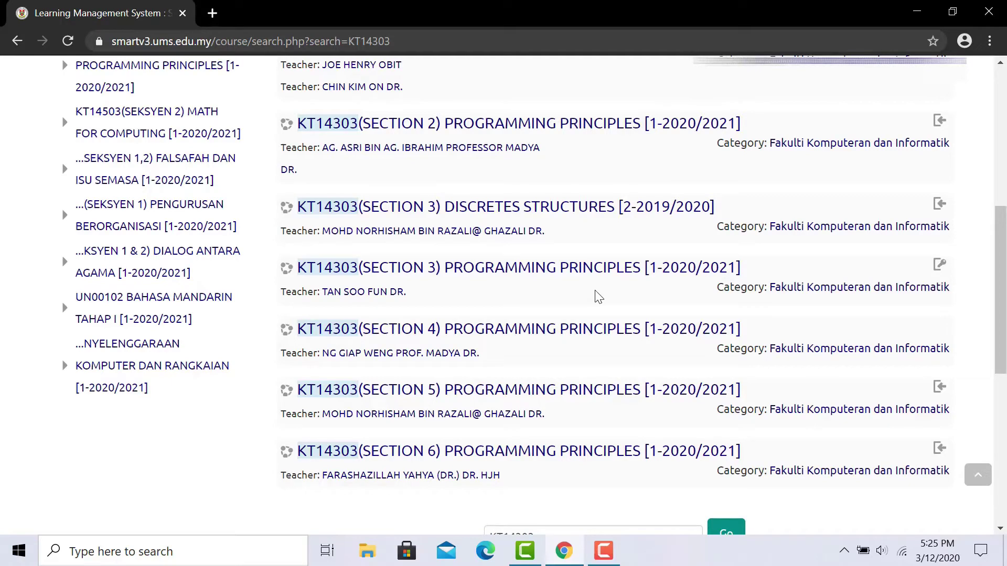
scroll(498, 286, down, 2)
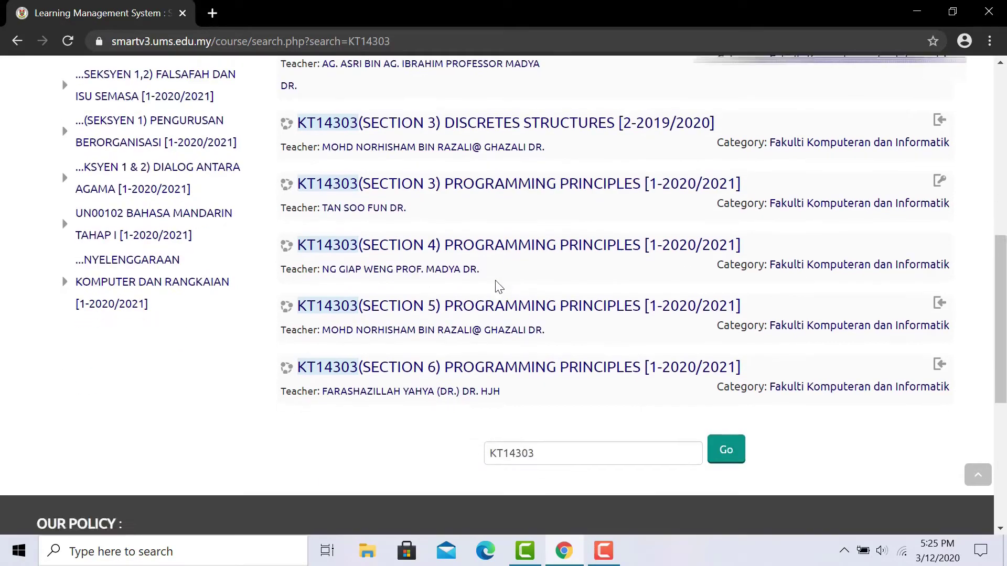
scroll(487, 290, up, 5)
click(484, 285)
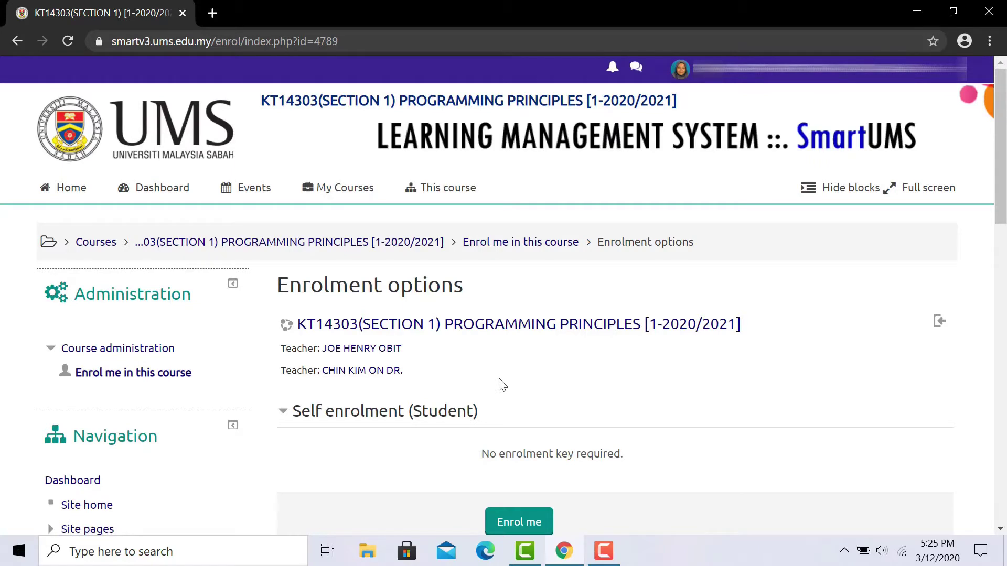
scroll(502, 385, down, 1)
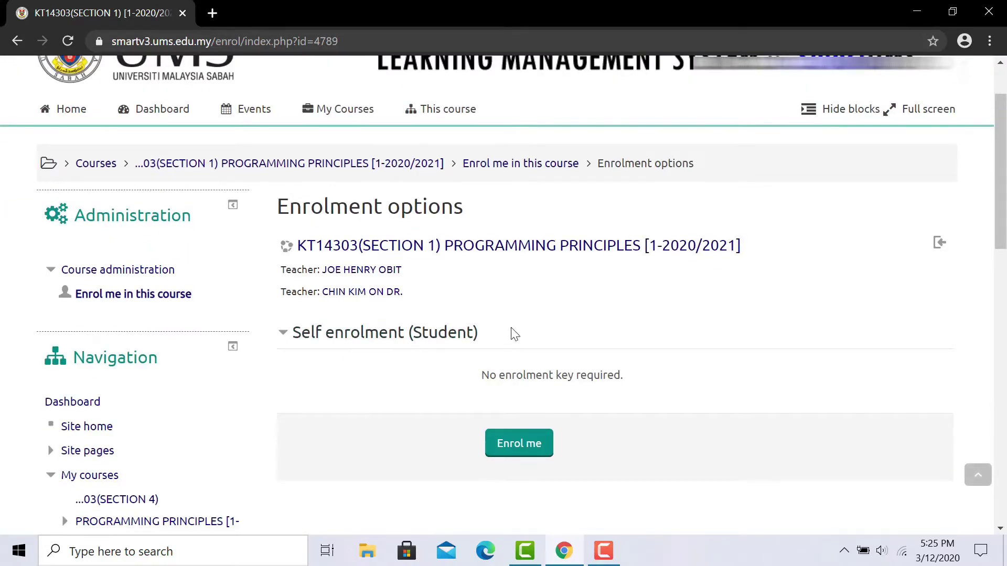
click(526, 447)
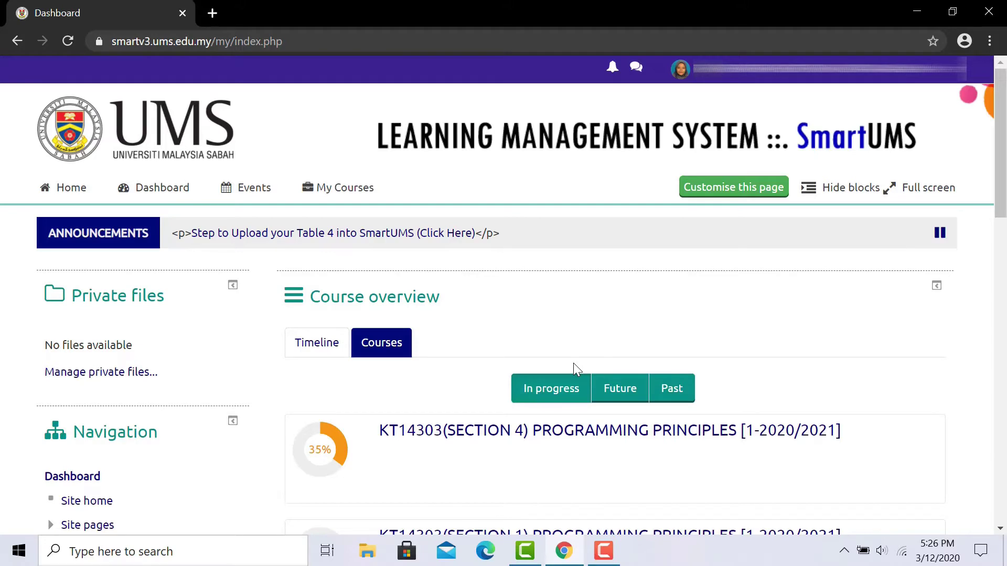
- Open KT14303(SECTION 1) from the enrolled courses, unenrol from it through its course administration, and check the remaining course list
mouse_move(328, 189)
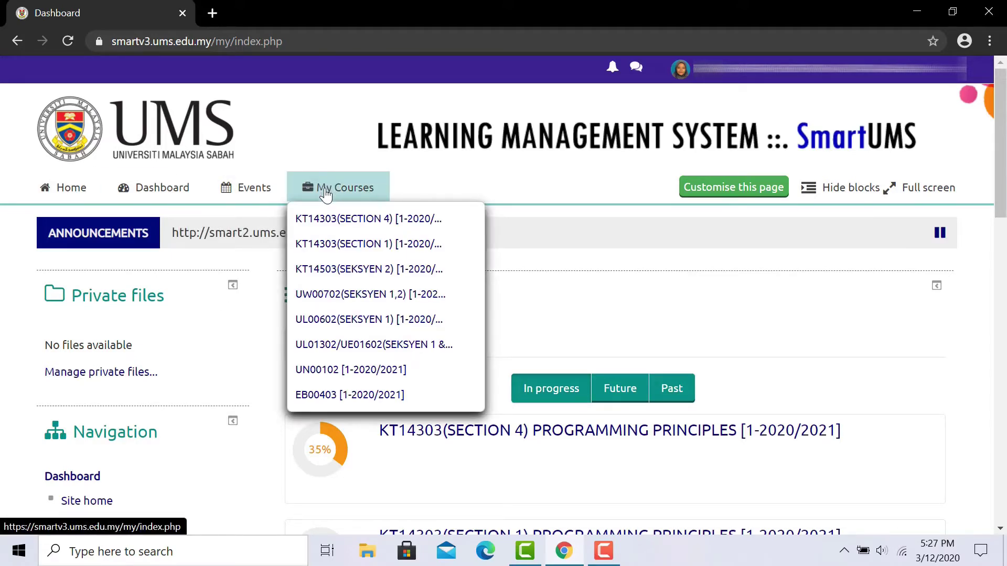
click(329, 245)
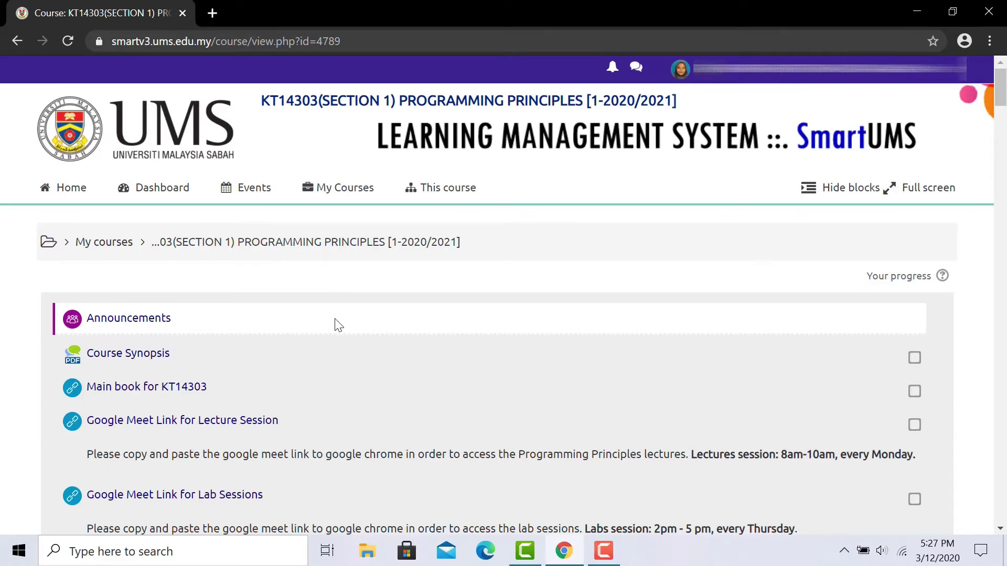
scroll(338, 325, down, 9)
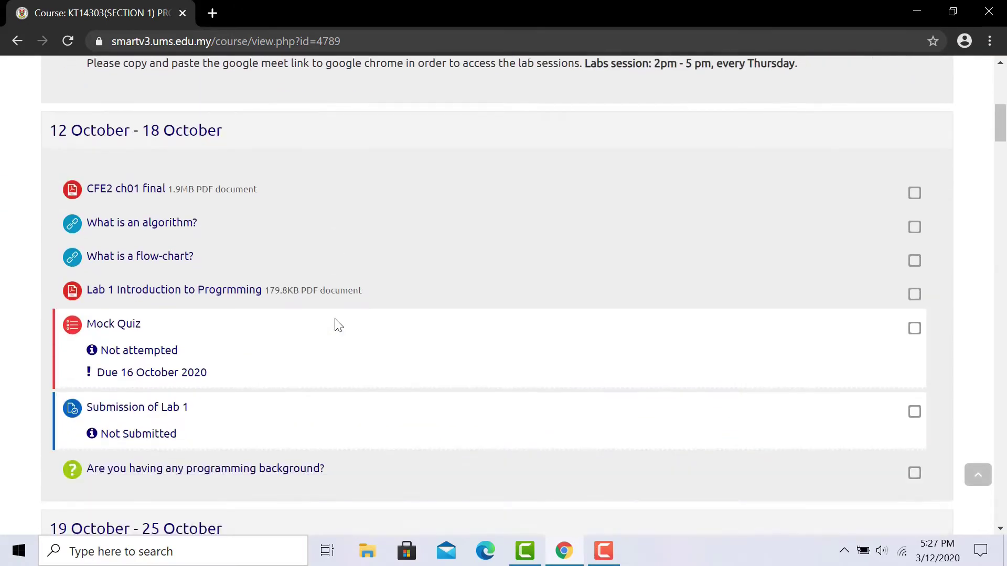
scroll(338, 326, down, 3)
scroll(338, 325, down, 12)
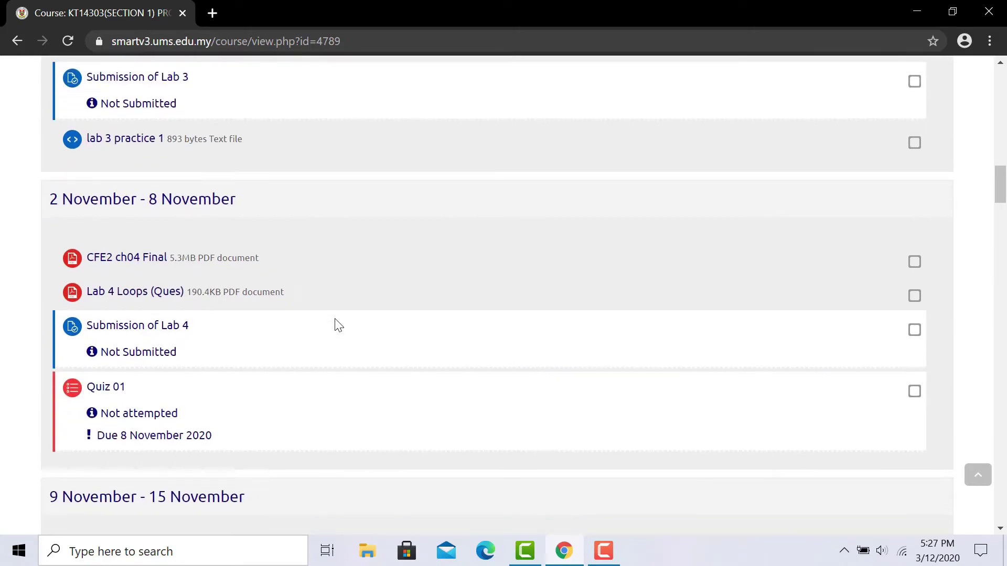
scroll(339, 325, down, 20)
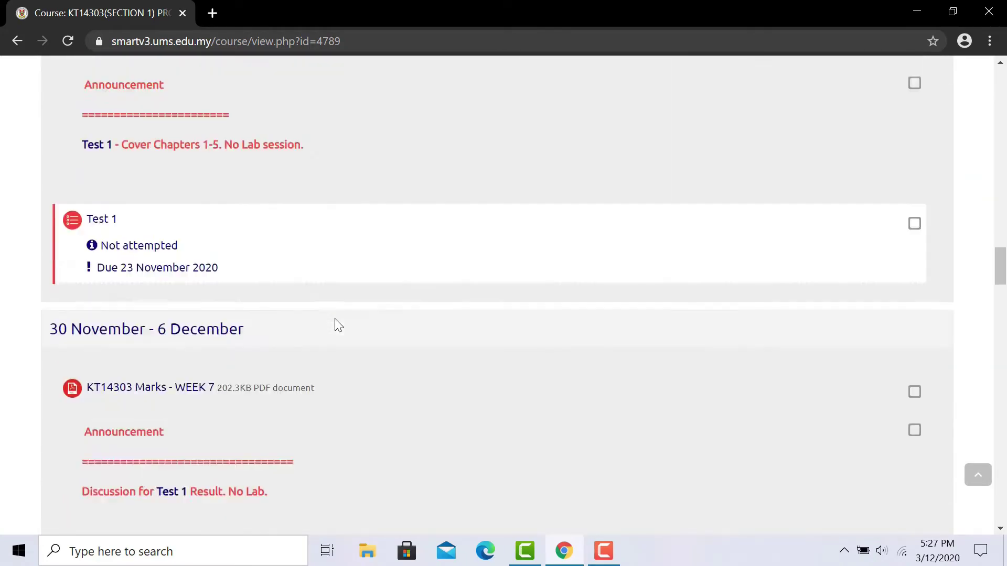
scroll(339, 325, down, 20)
scroll(335, 319, down, 12)
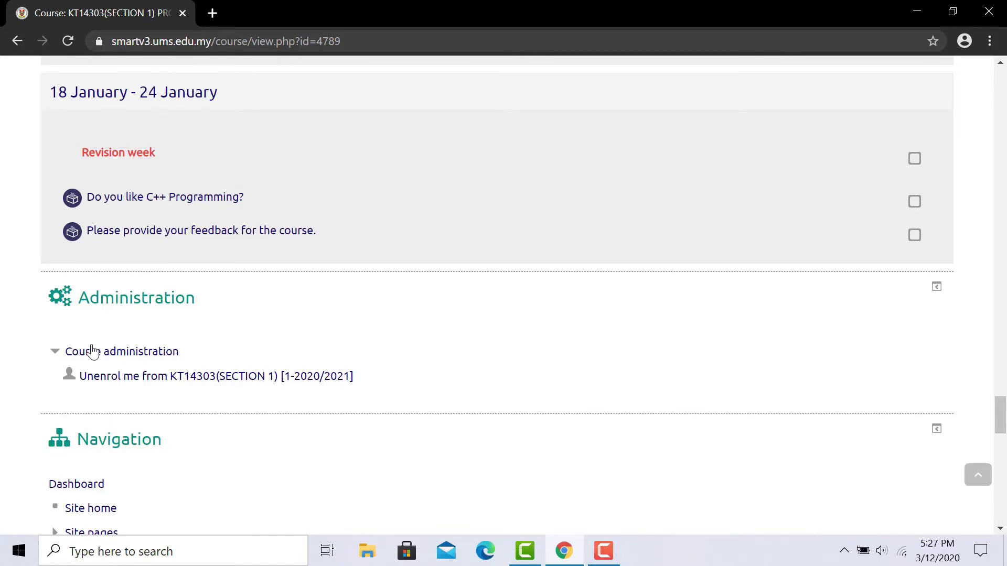
click(146, 384)
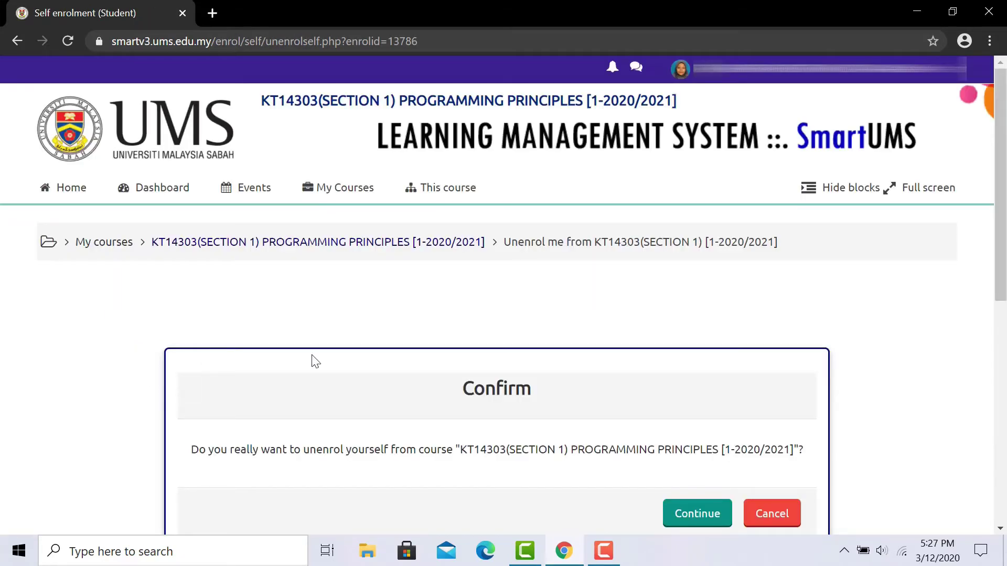
scroll(315, 362, down, 3)
click(704, 376)
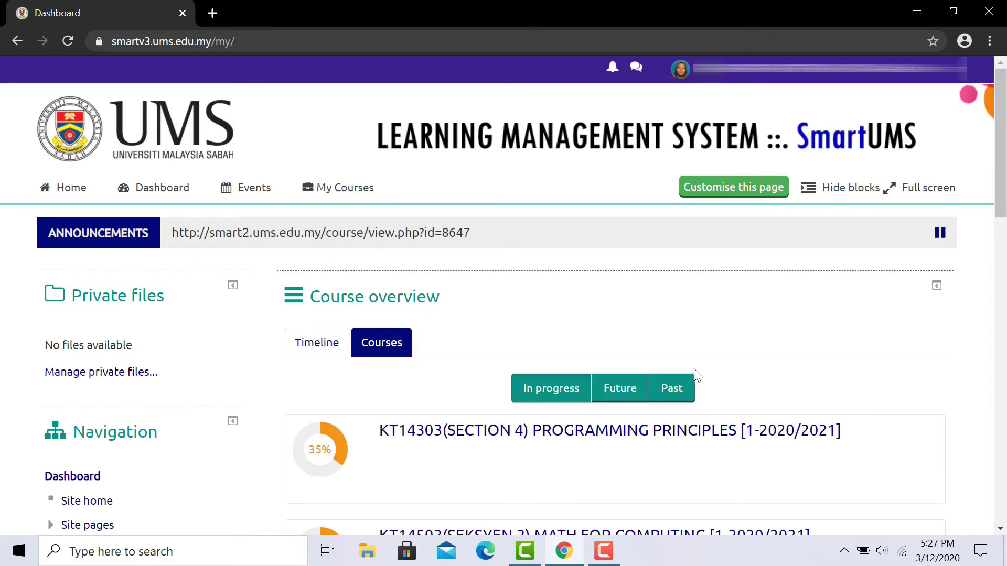
scroll(694, 369, down, 6)
scroll(698, 375, down, 2)
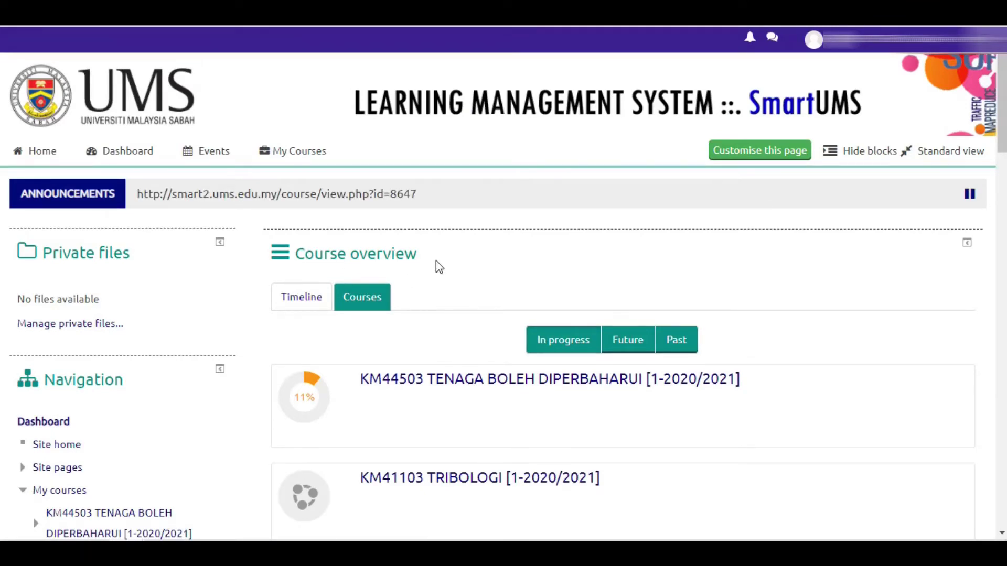
- Show the course overview as a timeline and review the overdue and upcoming submissions and quizzes
click(314, 303)
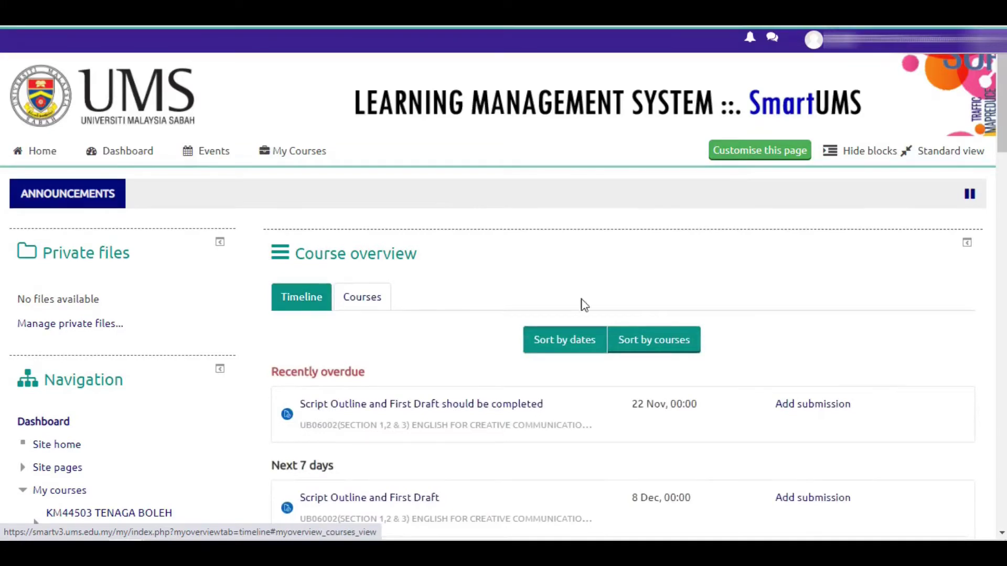
drag(1001, 130, 1002, 196)
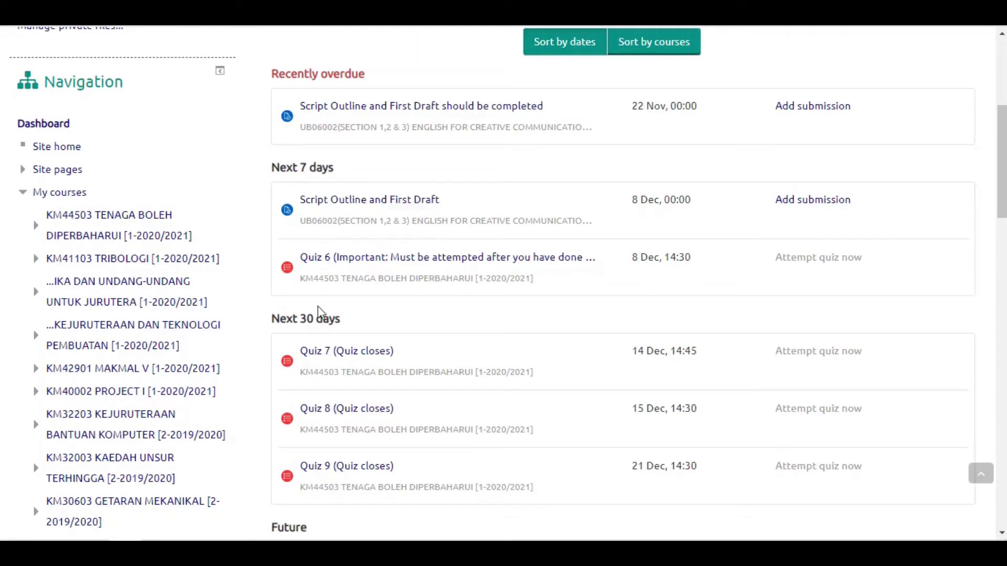
scroll(1002, 228, down, 4)
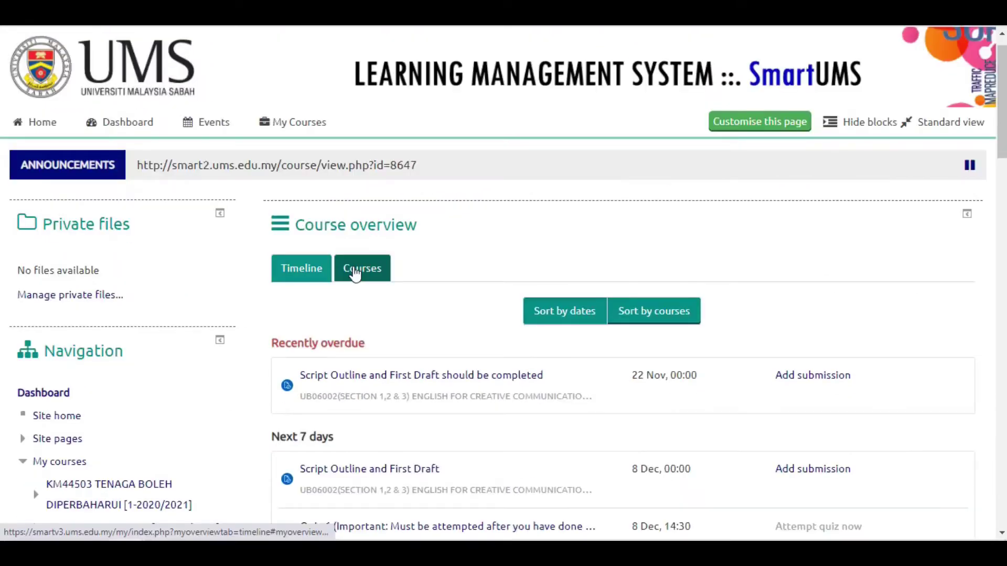
- Switch the course overview back to courses and look through the in-progress courses and their completion rings
click(354, 270)
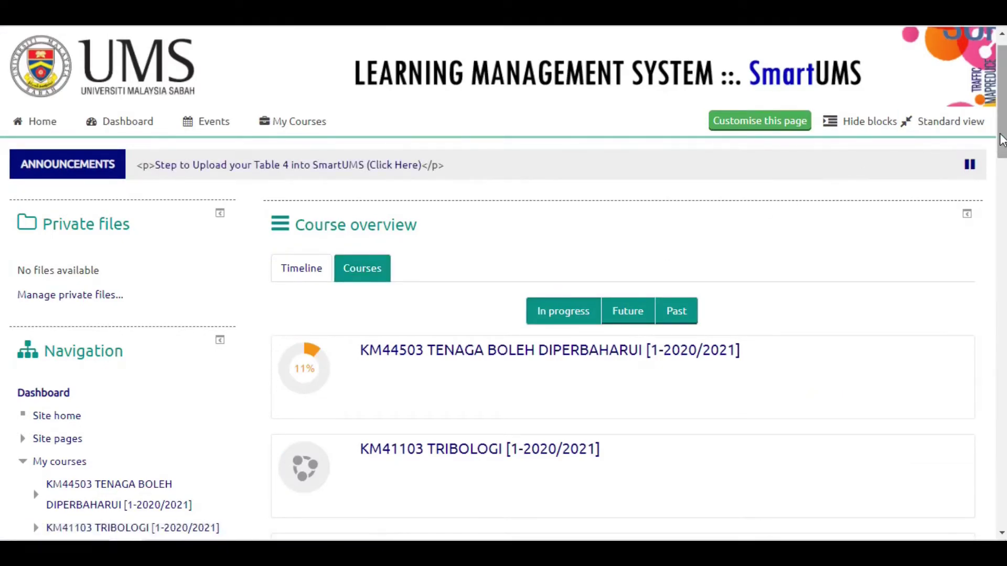
scroll(993, 199, down, 5)
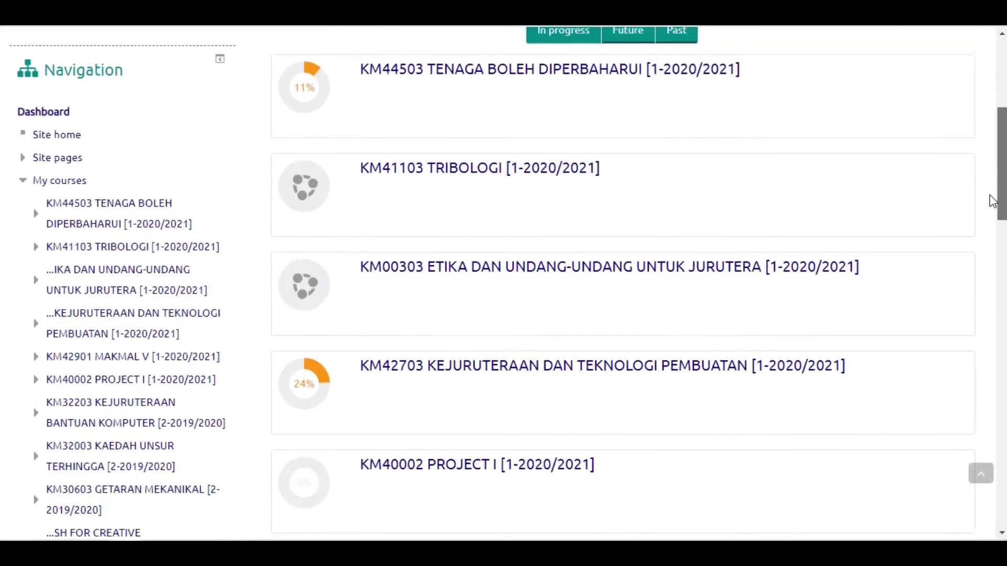
scroll(992, 202, down, 1)
scroll(990, 189, up, 3)
scroll(990, 175, up, 1)
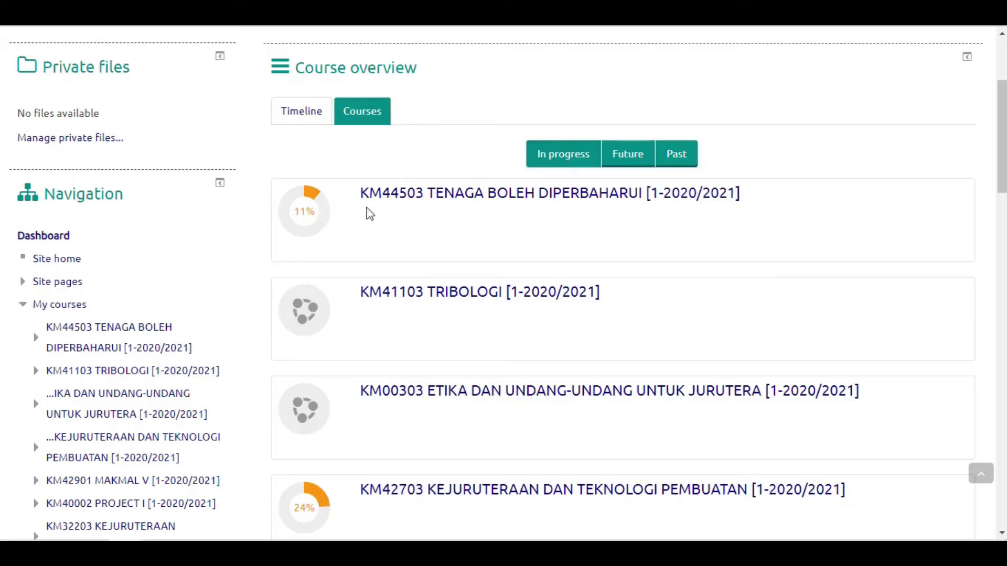
- Open KM44503 TENAGA BOLEH DIPERBAHARUI [1-2020/2021], mark Homework 1 - Solution and Homework 2 - Solution as complete, and return to the dashboard
drag(440, 207, 404, 207)
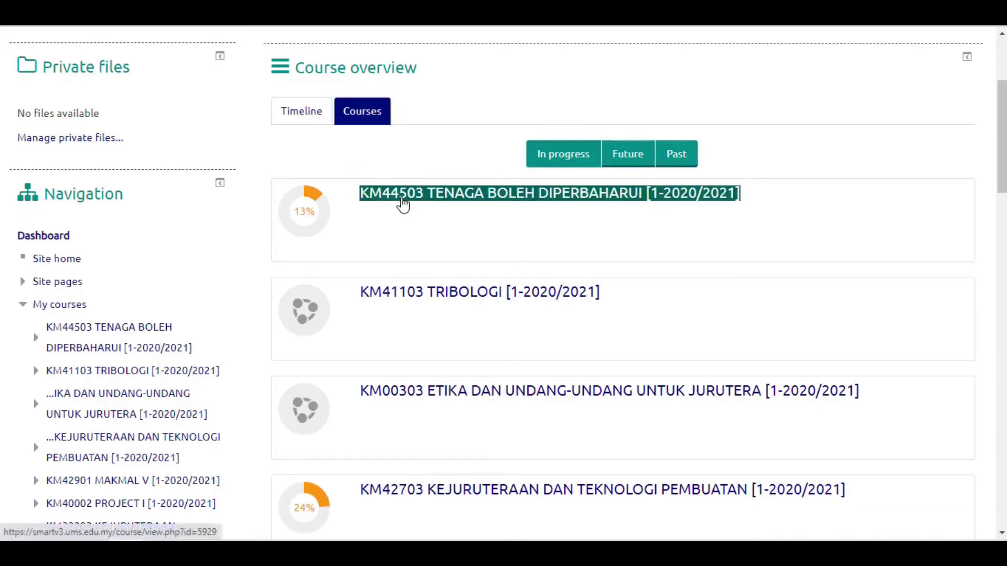
click(403, 205)
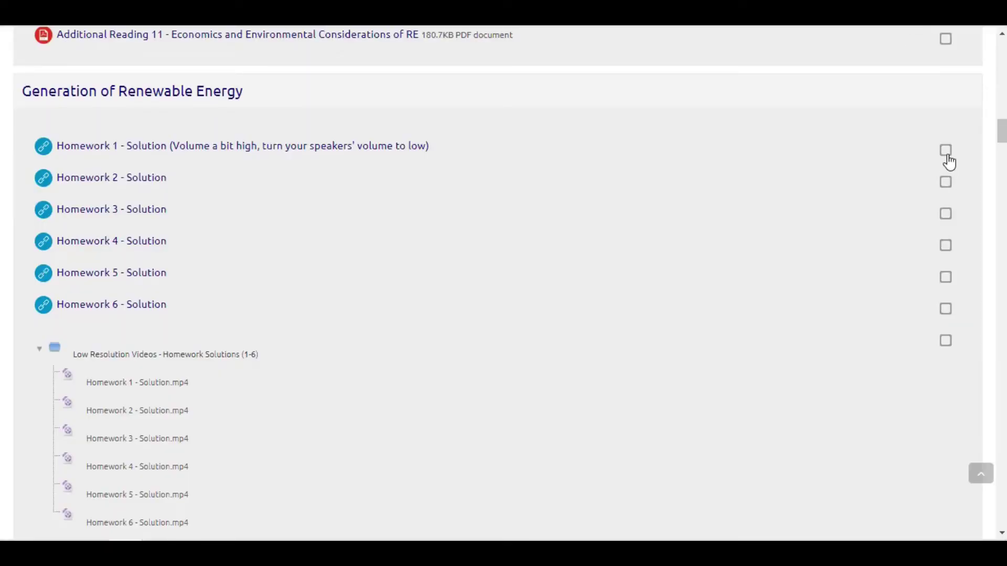
click(949, 155)
click(948, 186)
key(alt+Left)
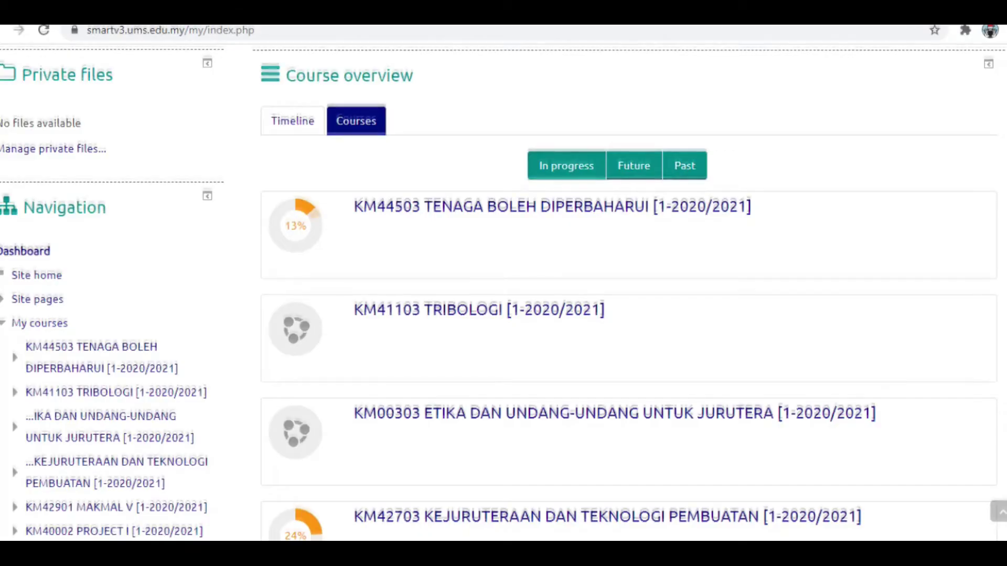
- Reopen the KM44503 TENAGA BOLEH DIPERBAHARUI [1-2020/2021] course page and view the options for this course
click(552, 204)
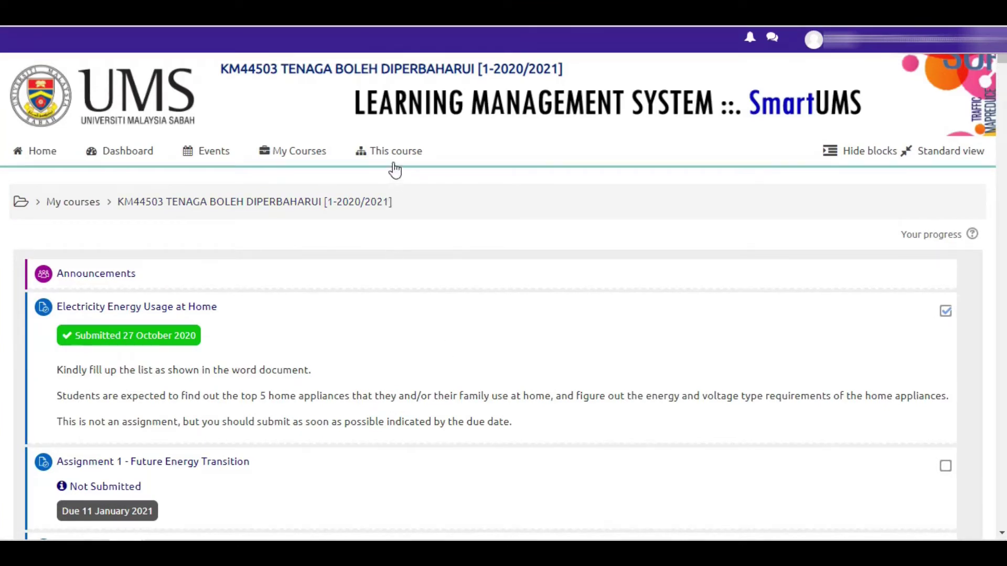
mouse_move(400, 158)
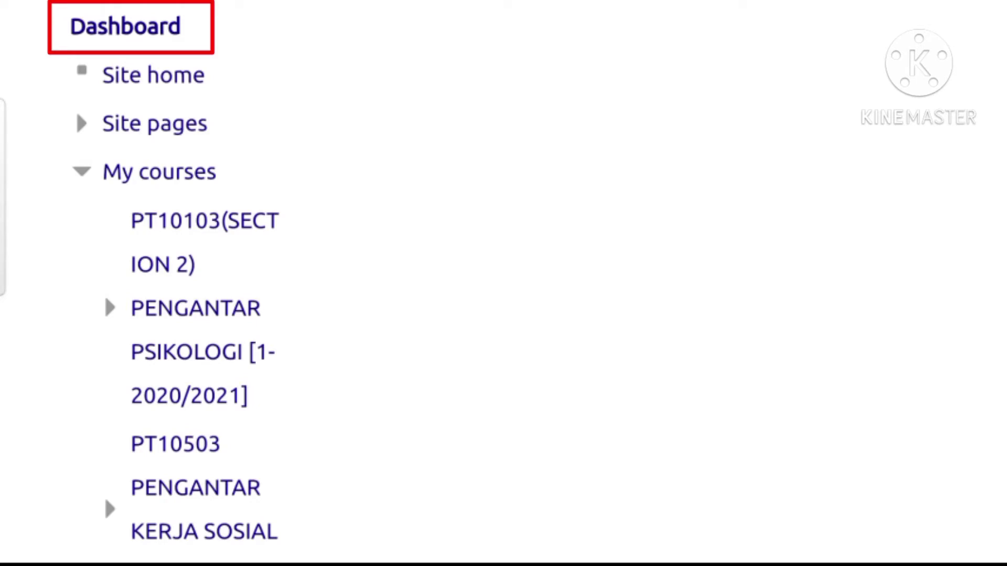
- Open Assignment 2 (Poster & video presentation) in PT10103(SECTION 2) PENGANTAR PSIKOLOGI and read its instructions and submission status
scroll(504, 283, down, 3)
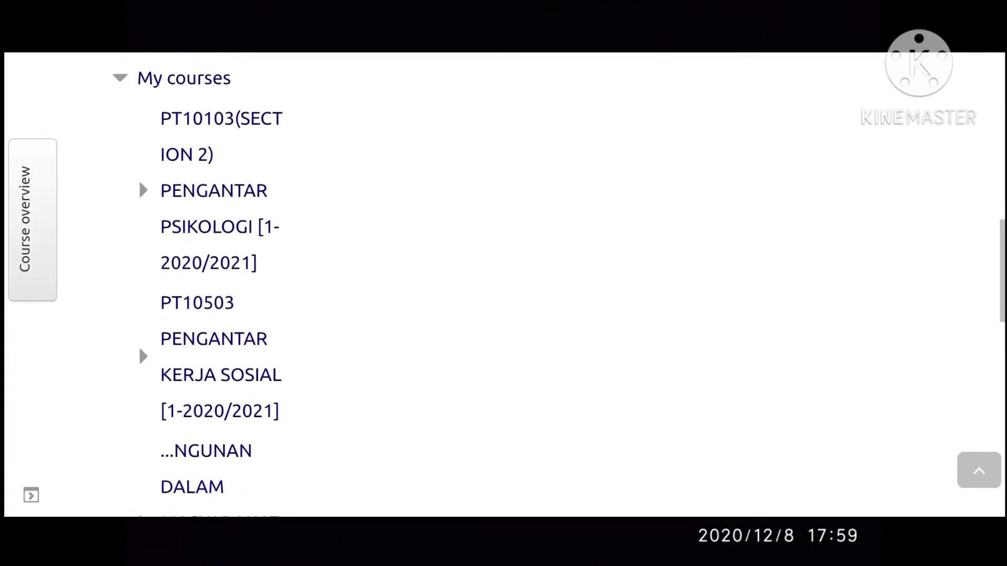
click(215, 226)
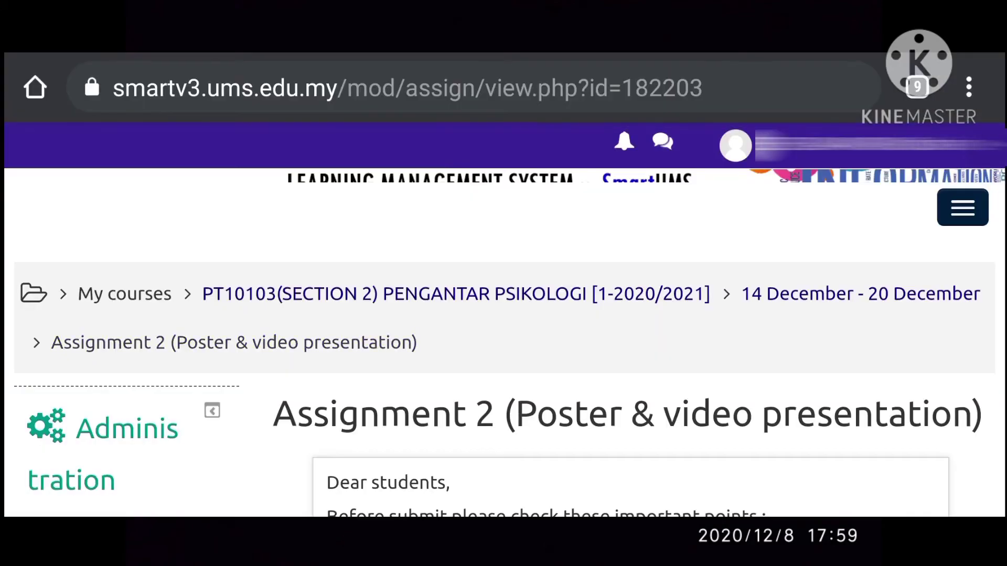
scroll(503, 315, down, 3)
scroll(503, 315, down, 5)
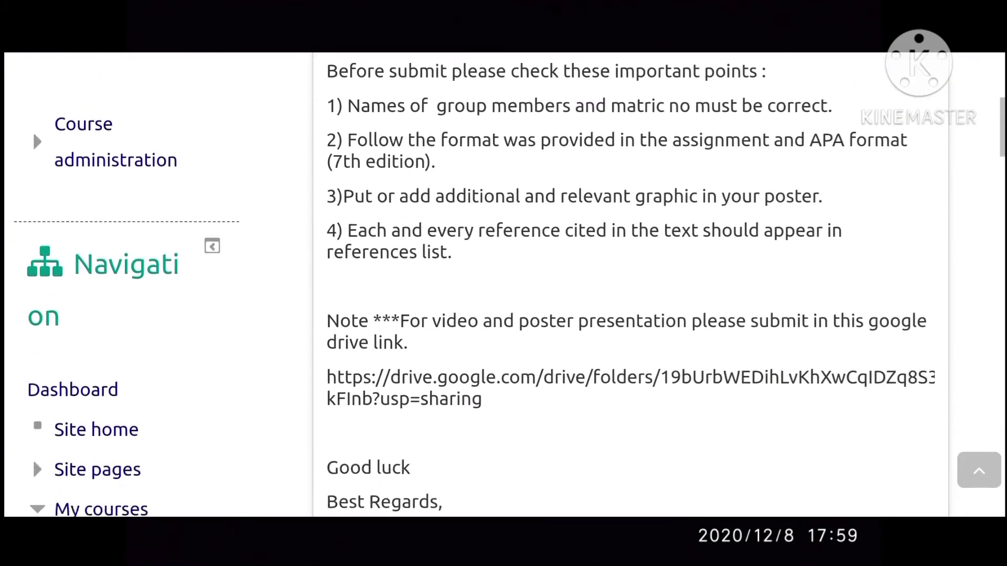
scroll(503, 315, up, 1)
scroll(503, 283, up, 1)
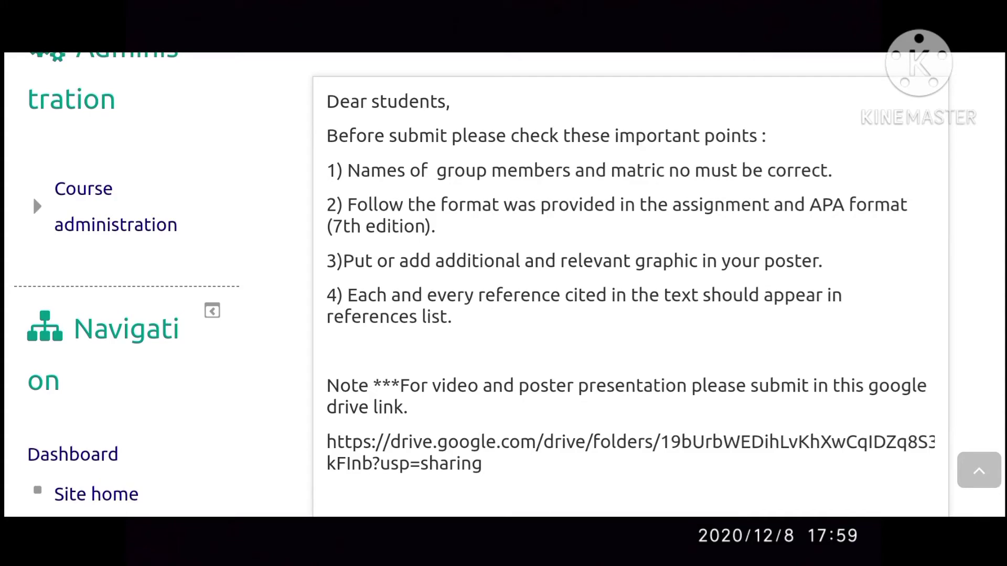
scroll(516, 283, down, 3)
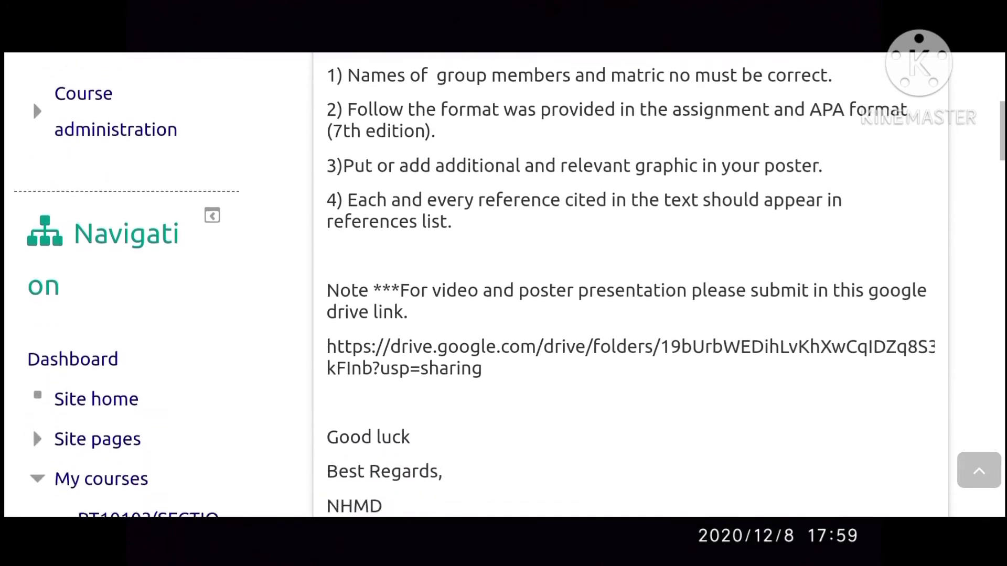
scroll(516, 283, down, 8)
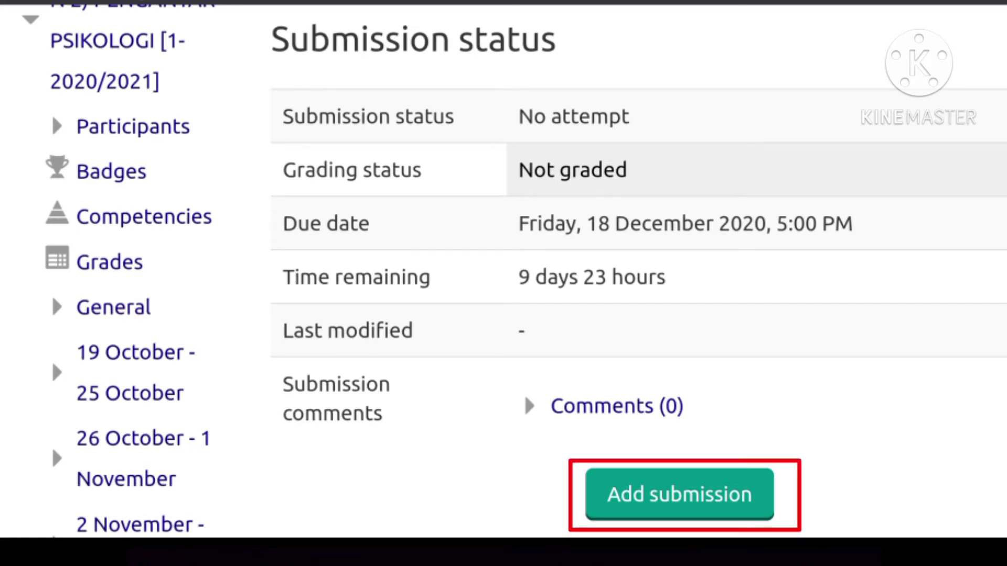
- Open the add-submission form for Assignment 2 and view its file submissions area
click(679, 494)
scroll(629, 315, down, 6)
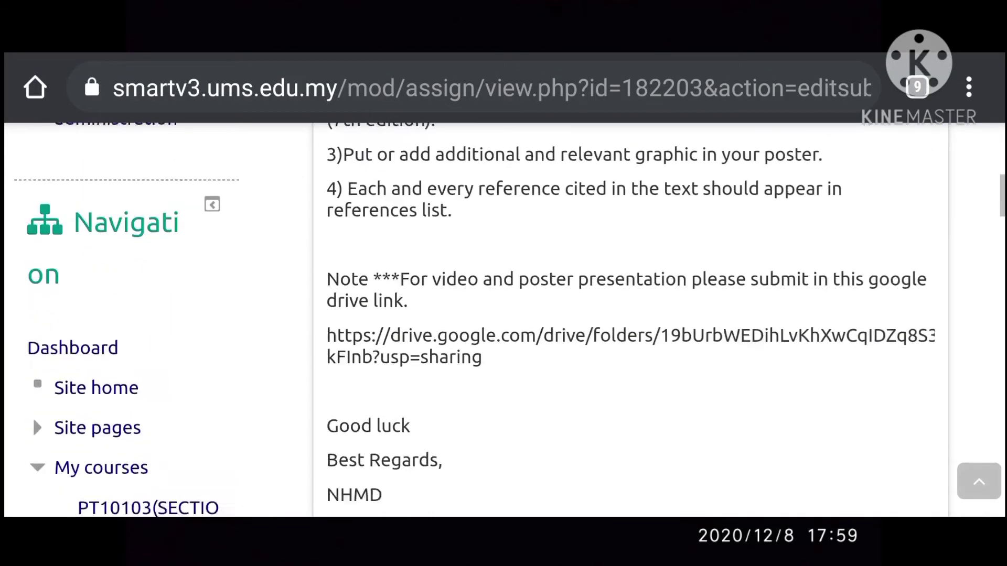
scroll(629, 314, down, 10)
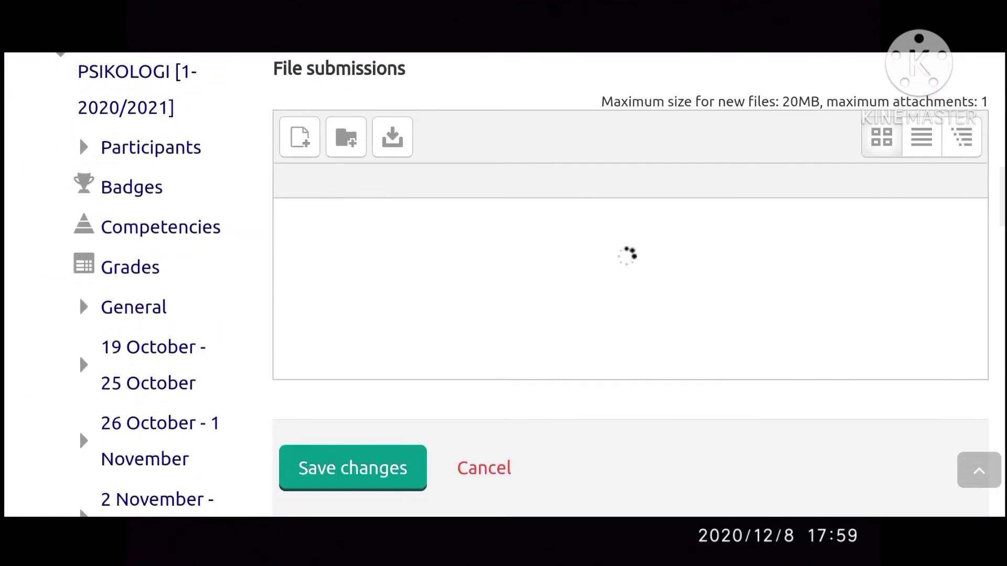
scroll(629, 315, up, 2)
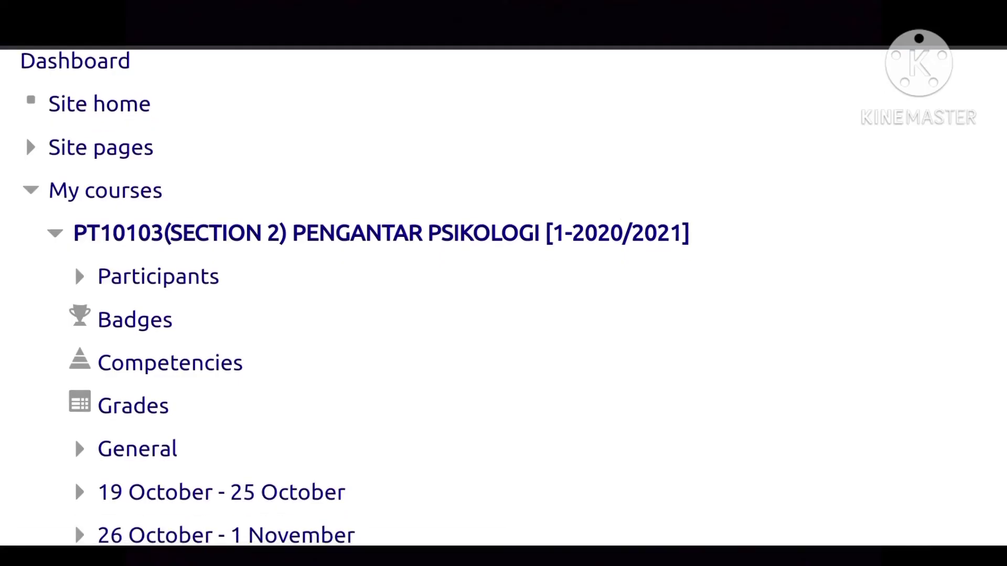
- Open the grades of PT10103(SECTION 2) PENGANTAR PSIKOLOGI and review the assignment grade items
click(133, 405)
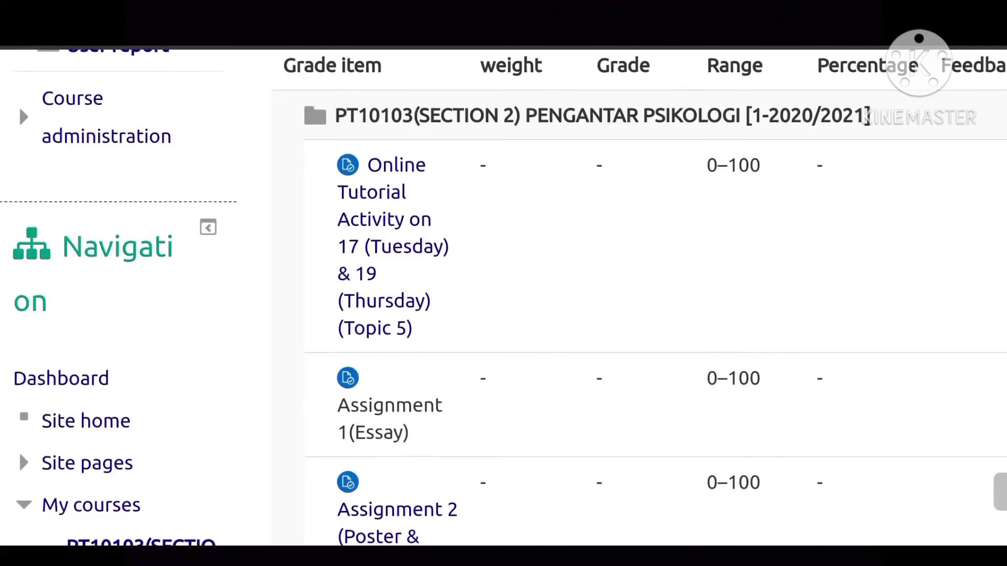
scroll(503, 297, down, 2)
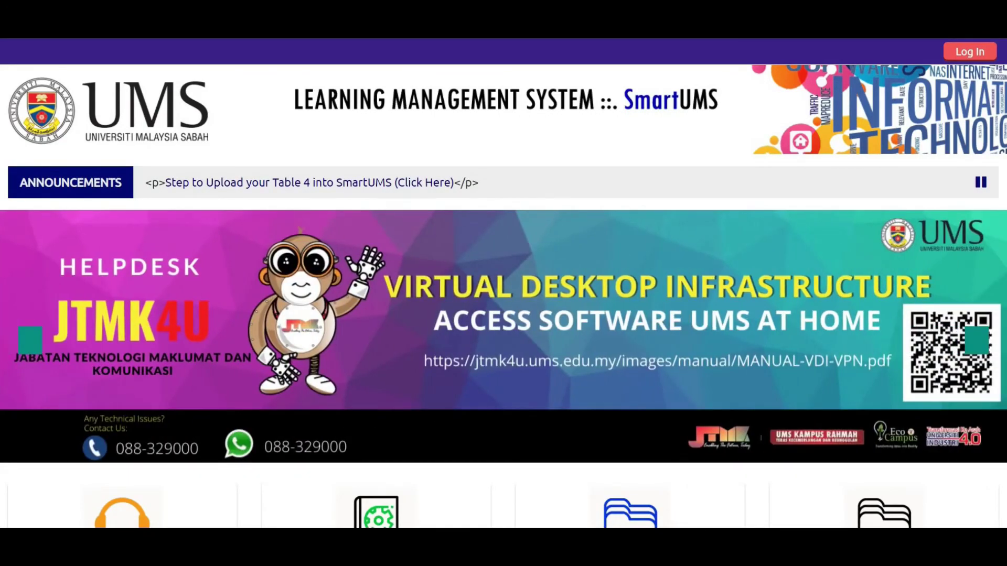
- Examine the SmartUMS front page for the helpdesk banner, contact details, user manual and helpdesk announcement
scroll(503, 284, down, 2)
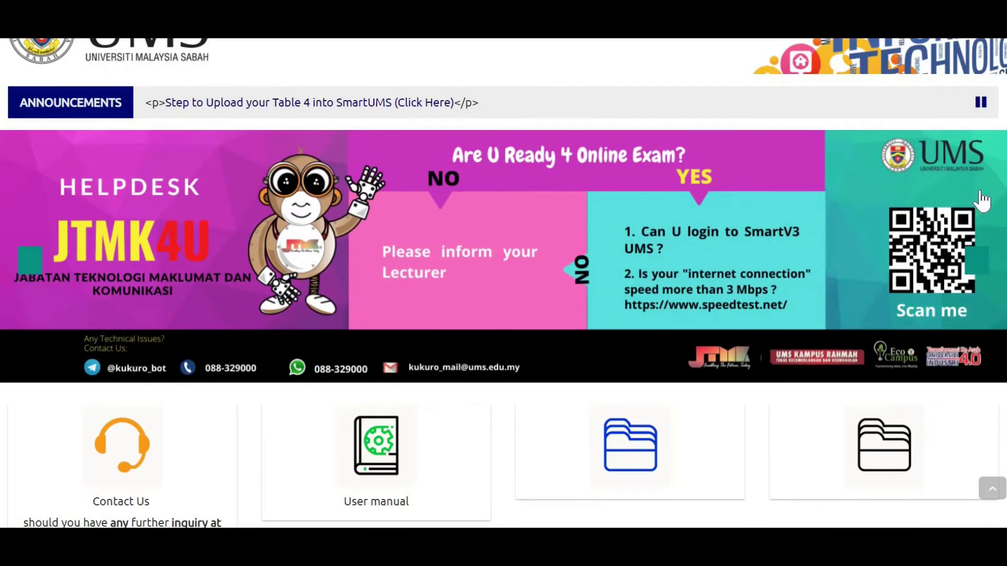
scroll(503, 283, down, 3)
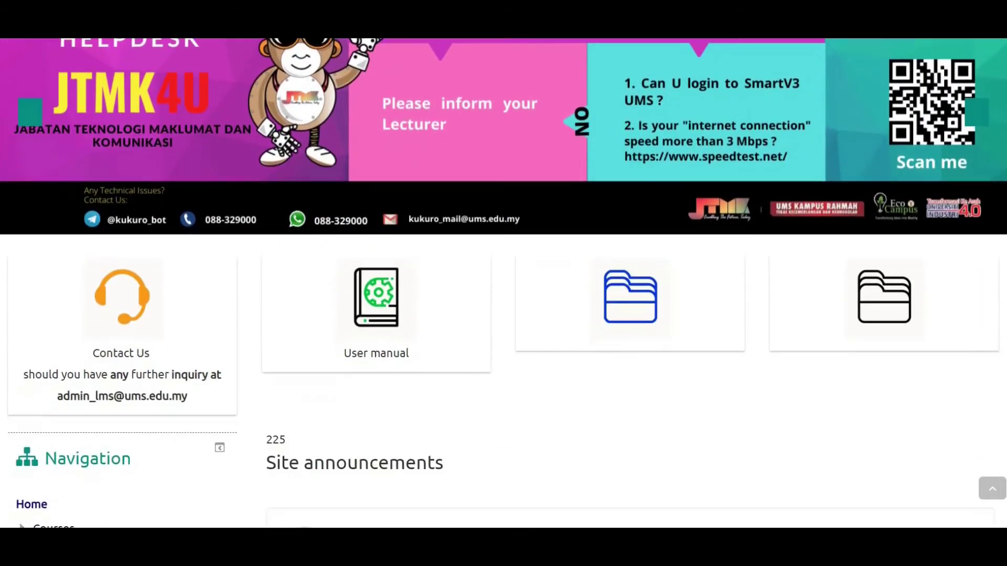
scroll(503, 283, up, 2)
scroll(503, 284, up, 1)
scroll(503, 283, down, 4)
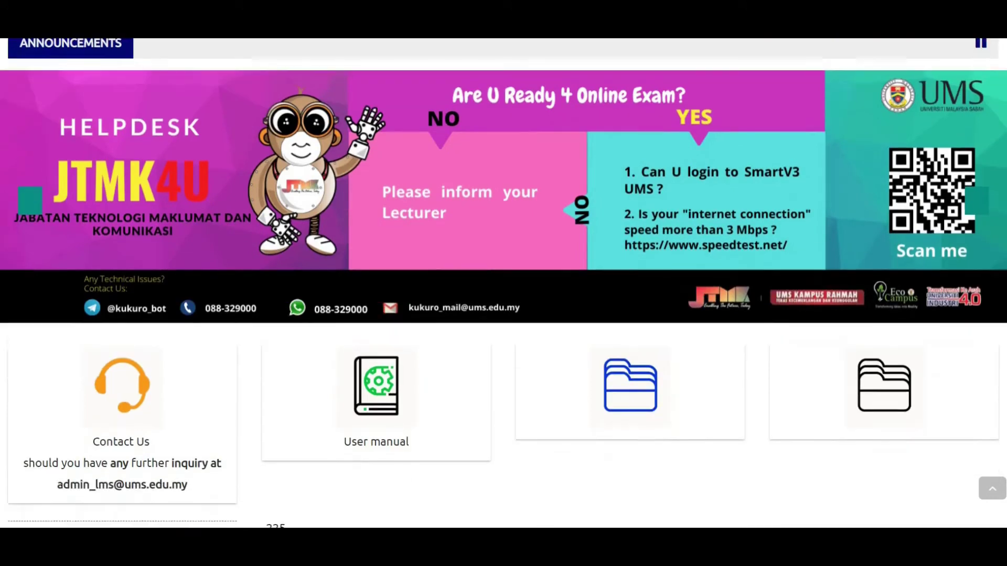
scroll(503, 283, down, 8)
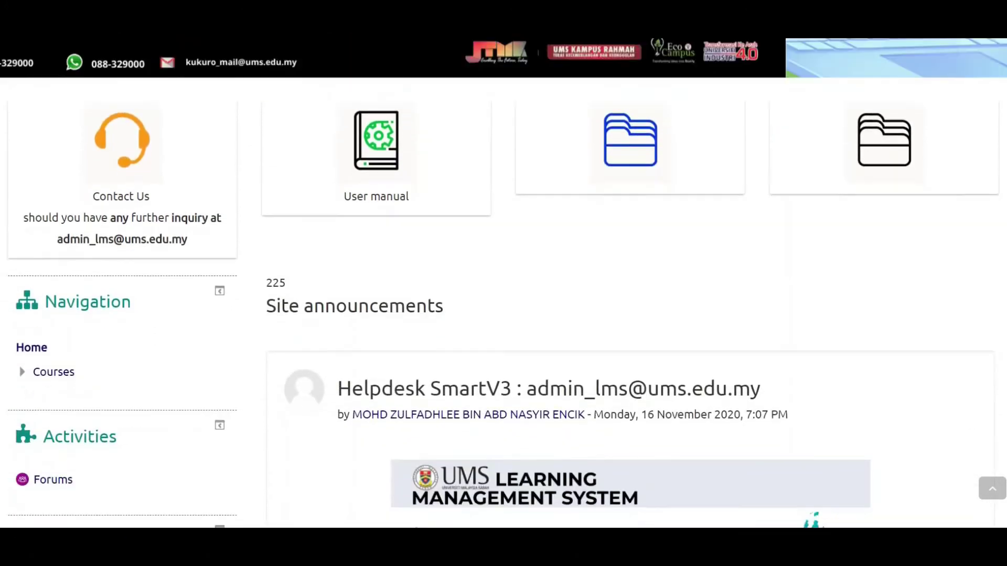
- Read the Helpdesk SmartV3 announcement on the front page, including its poster, JTMK helpdesk contacts and helpdesk operation hours
scroll(504, 283, down, 2)
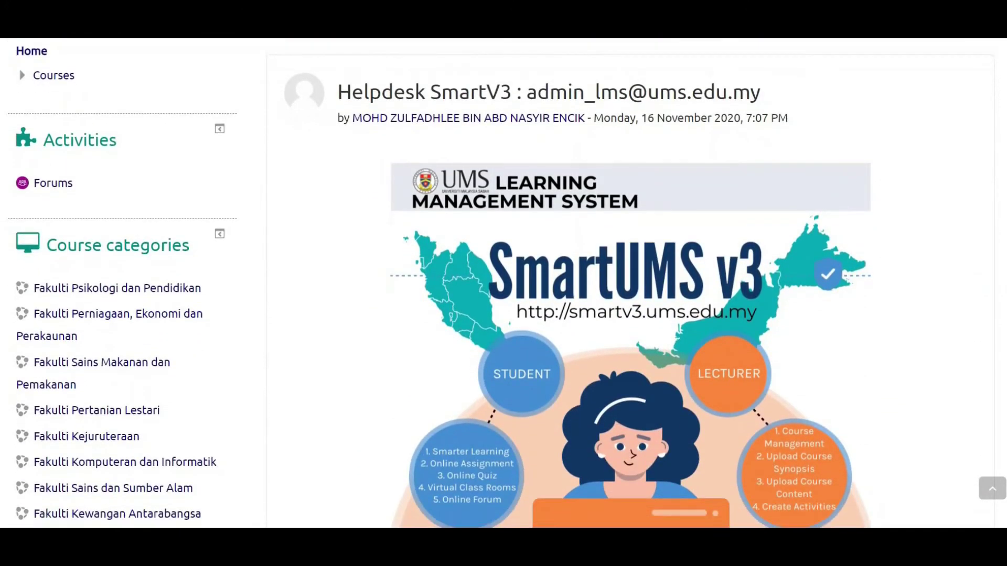
scroll(504, 283, up, 4)
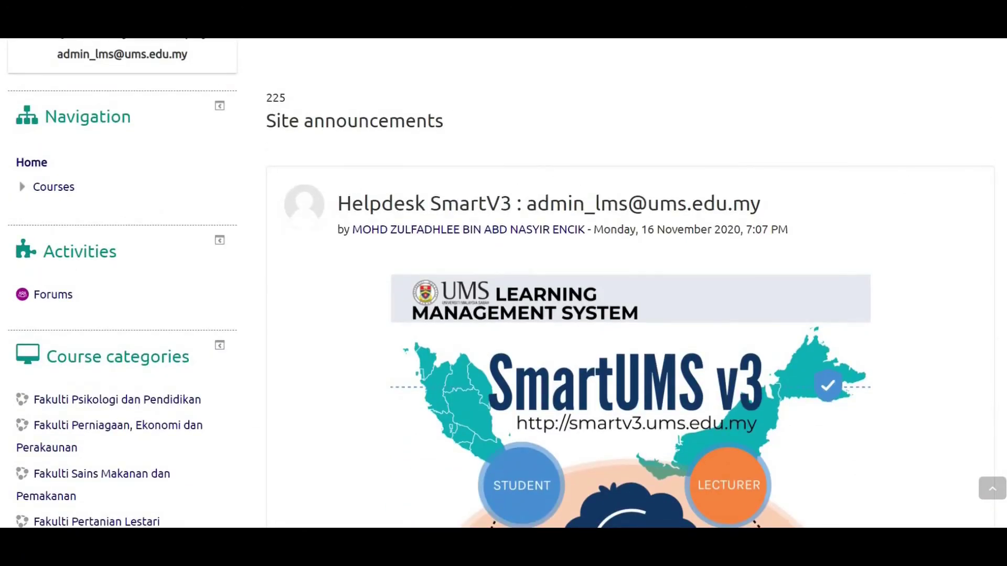
scroll(504, 283, down, 6)
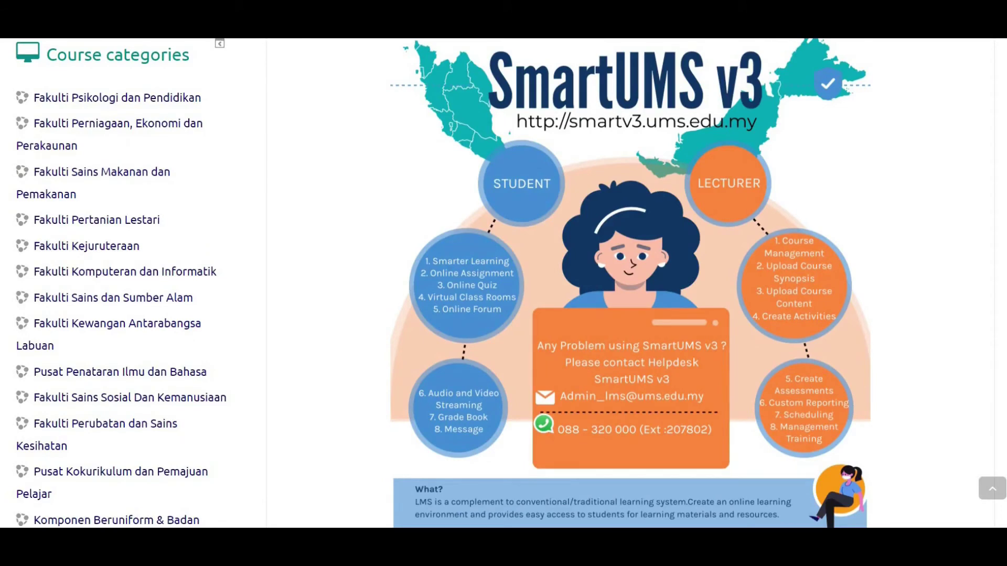
scroll(503, 284, down, 7)
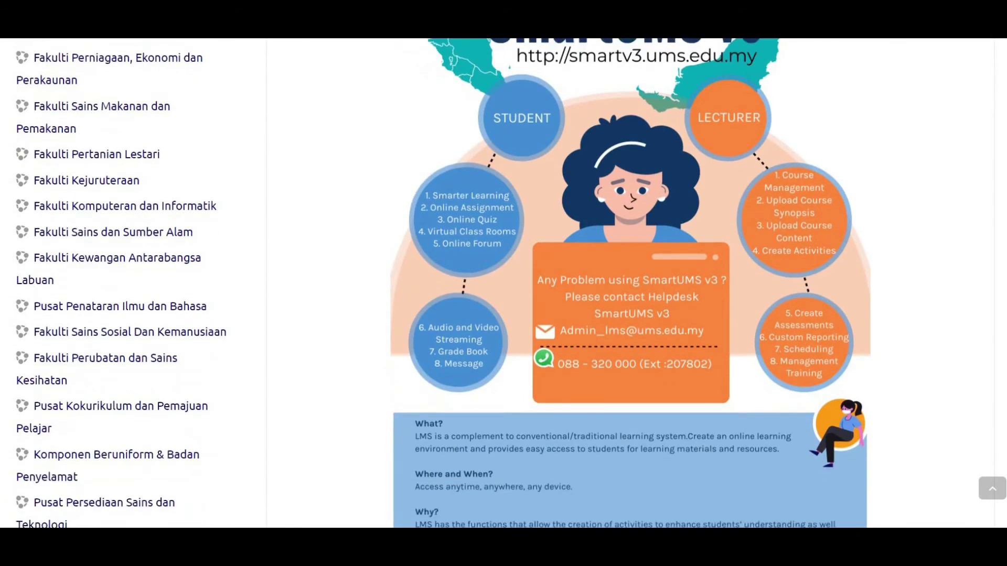
scroll(503, 284, down, 2)
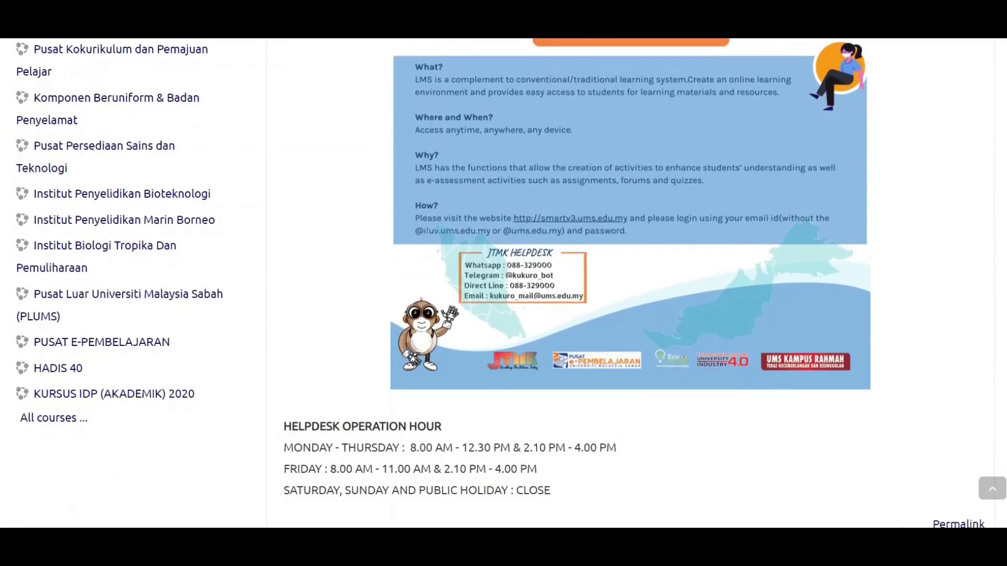
scroll(503, 283, up, 2)
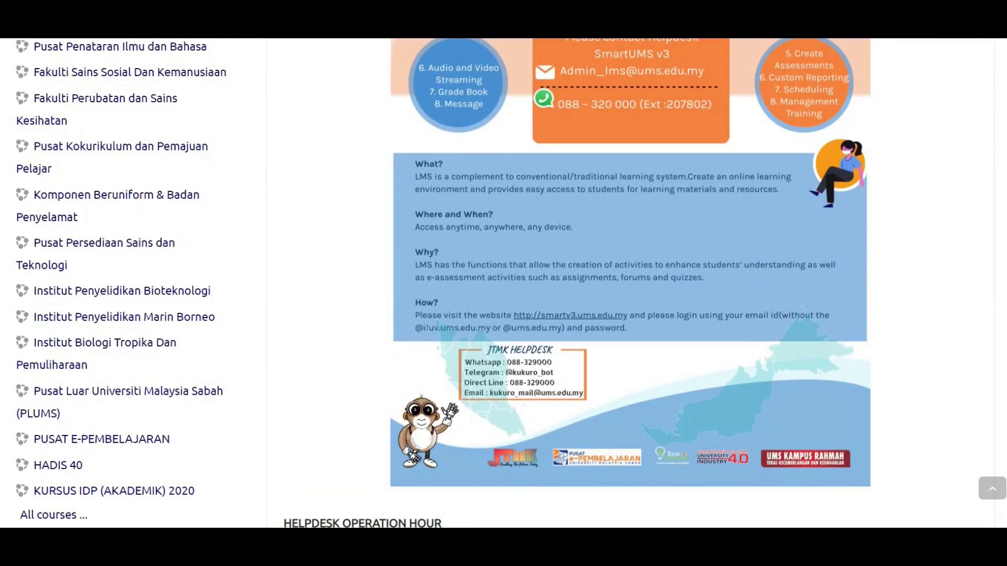
scroll(503, 283, up, 1)
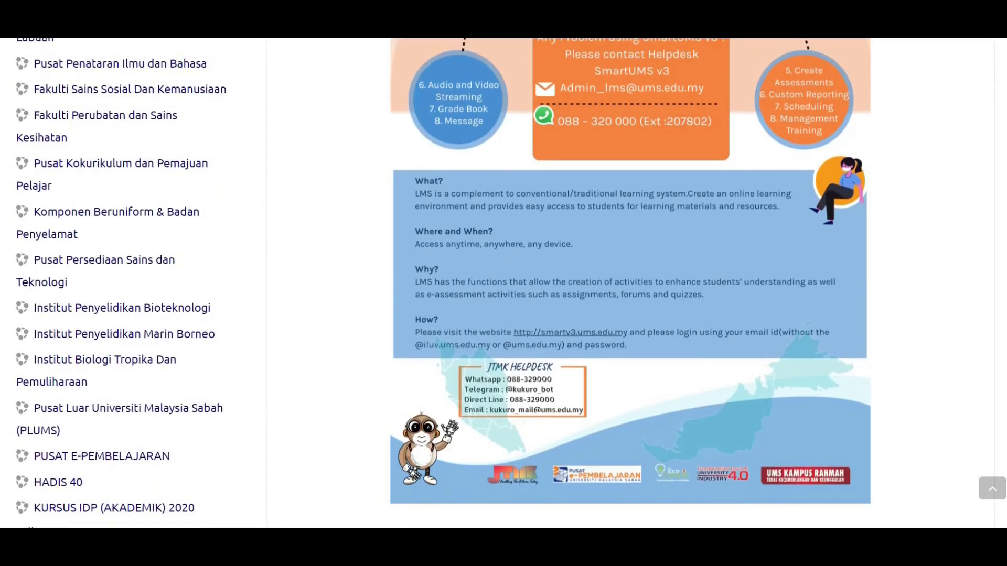
scroll(504, 283, up, 2)
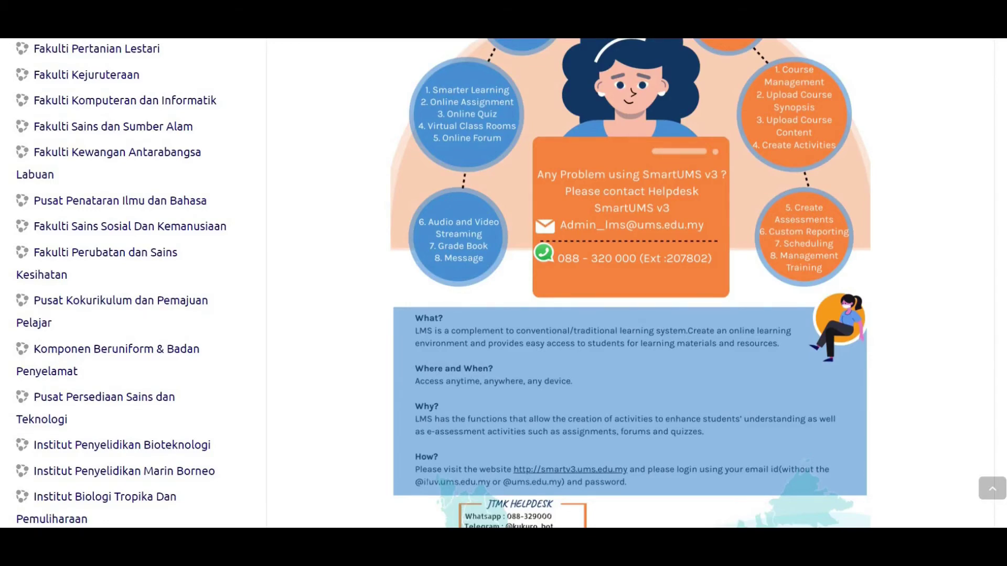
scroll(504, 283, down, 5)
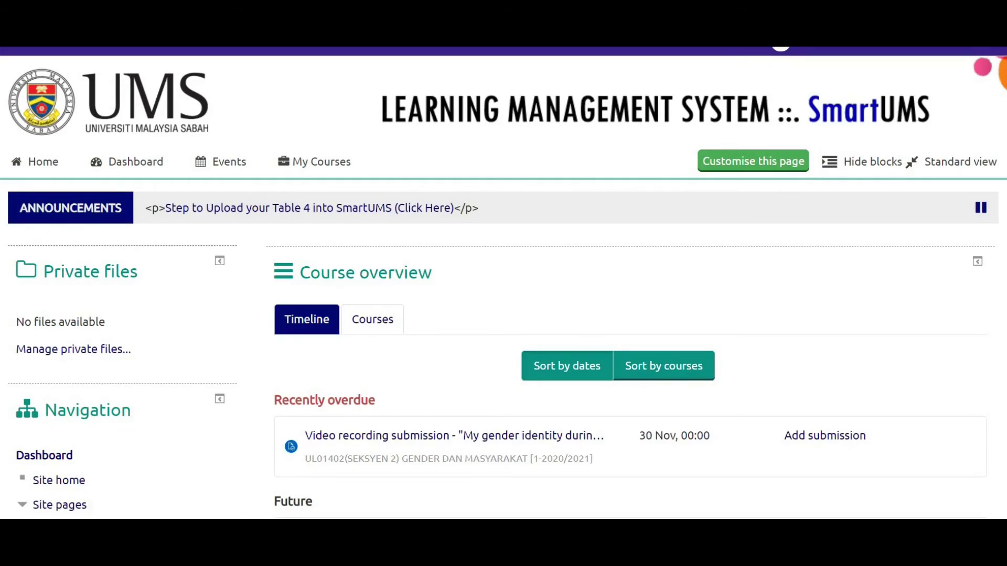
click(314, 161)
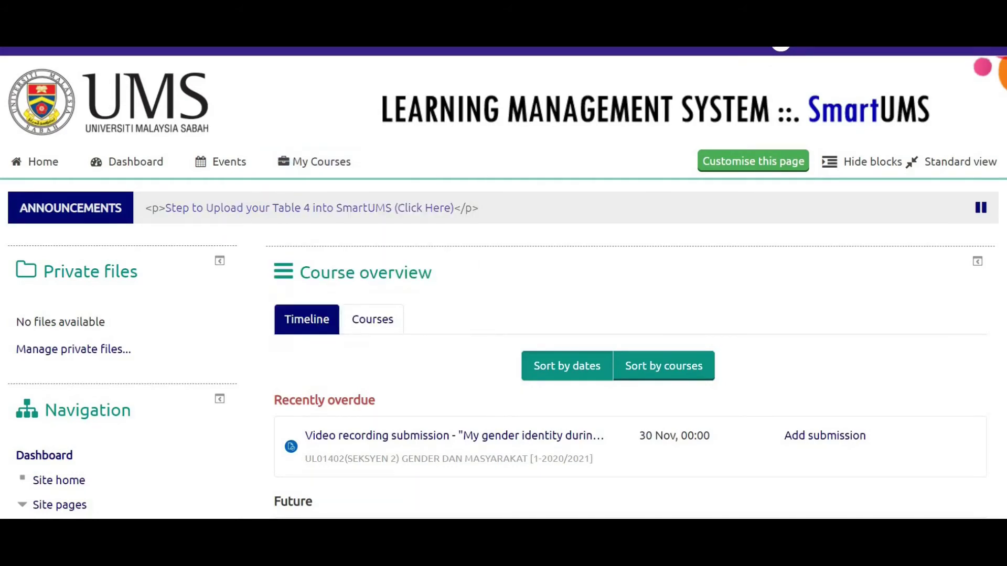
click(373, 320)
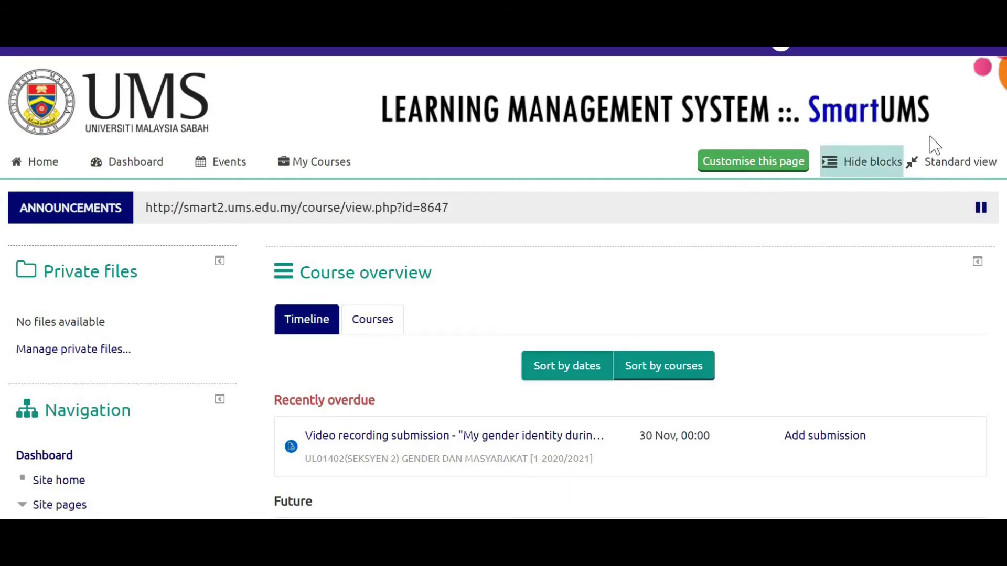
click(932, 51)
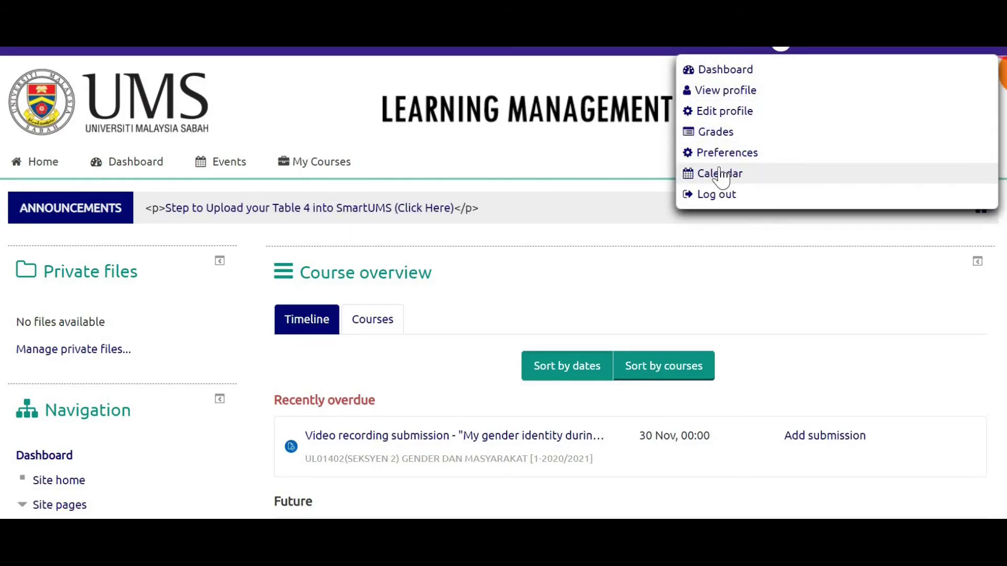
click(312, 170)
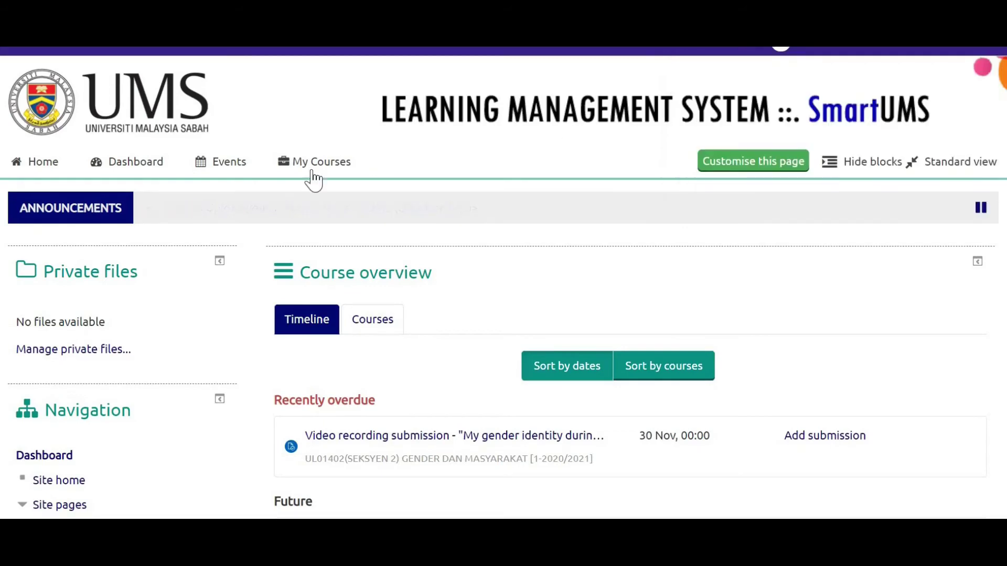
- Open the site calendar and review the December 2020 month view with its course events and neighbouring months
scroll(112, 388, down, 5)
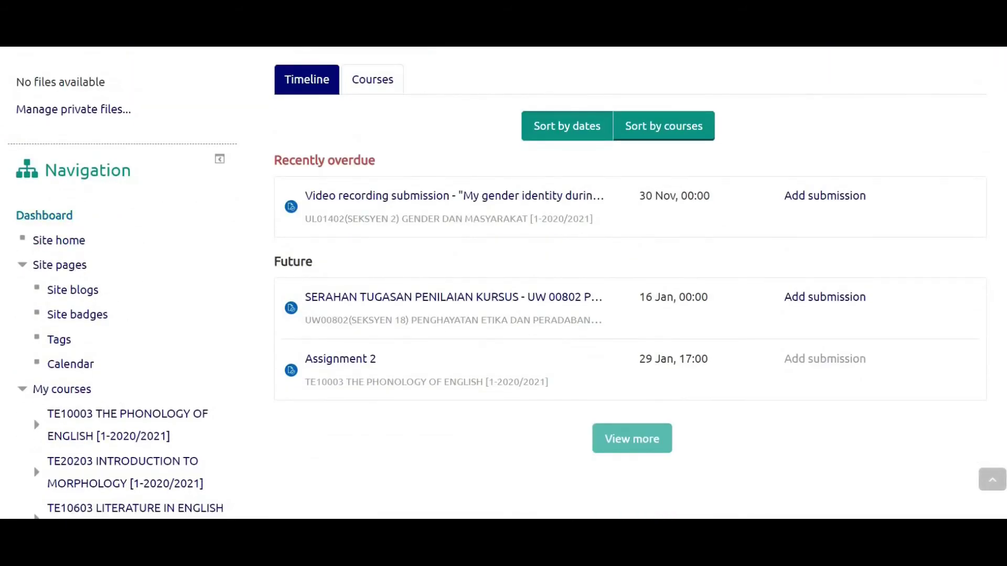
click(91, 365)
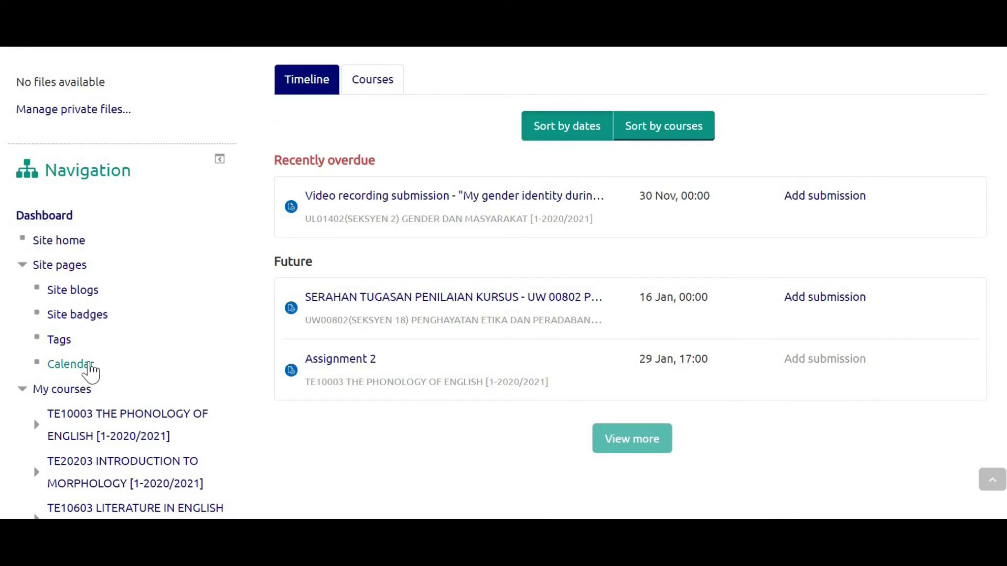
click(91, 366)
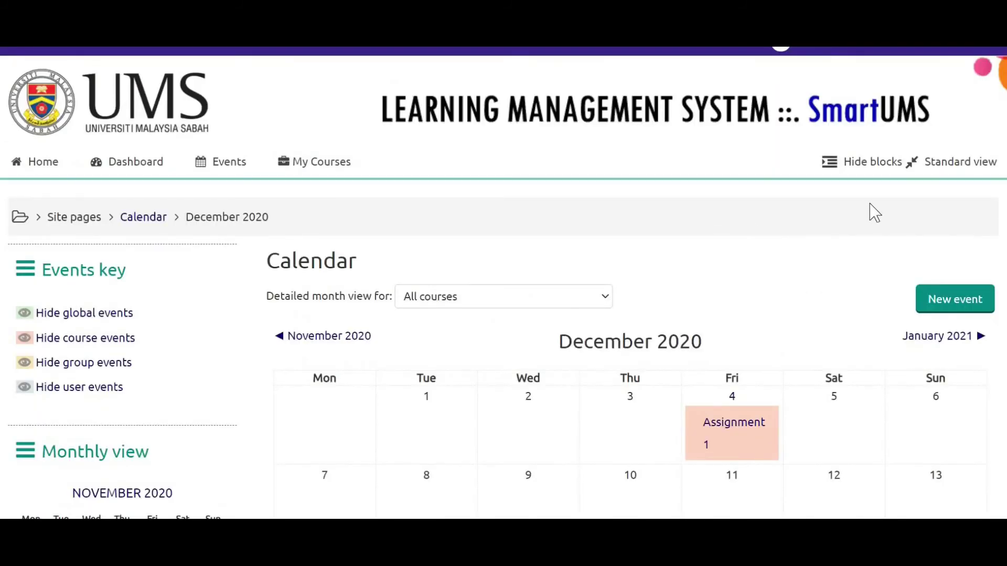
scroll(875, 210, down, 3)
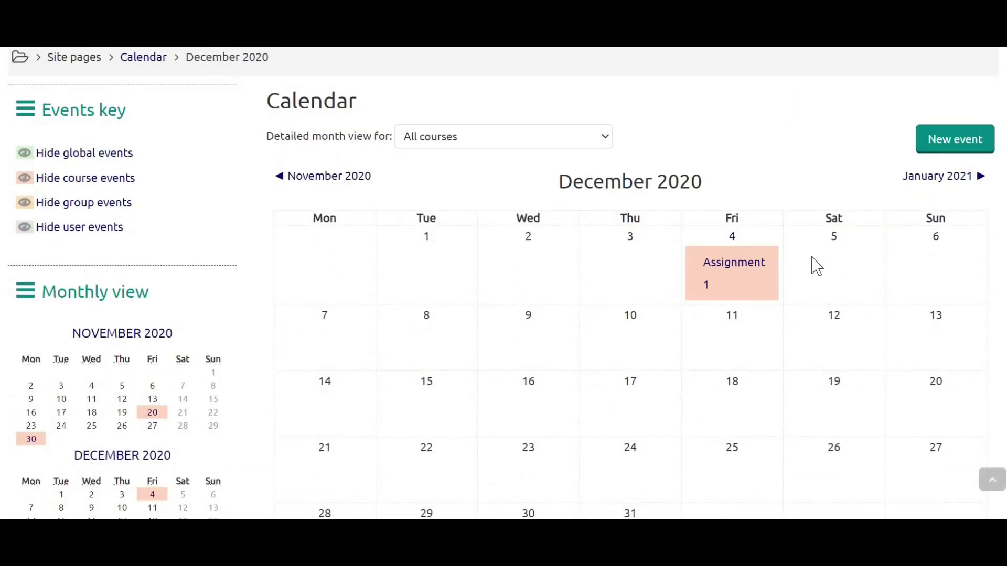
scroll(836, 234, down, 3)
scroll(839, 241, down, 2)
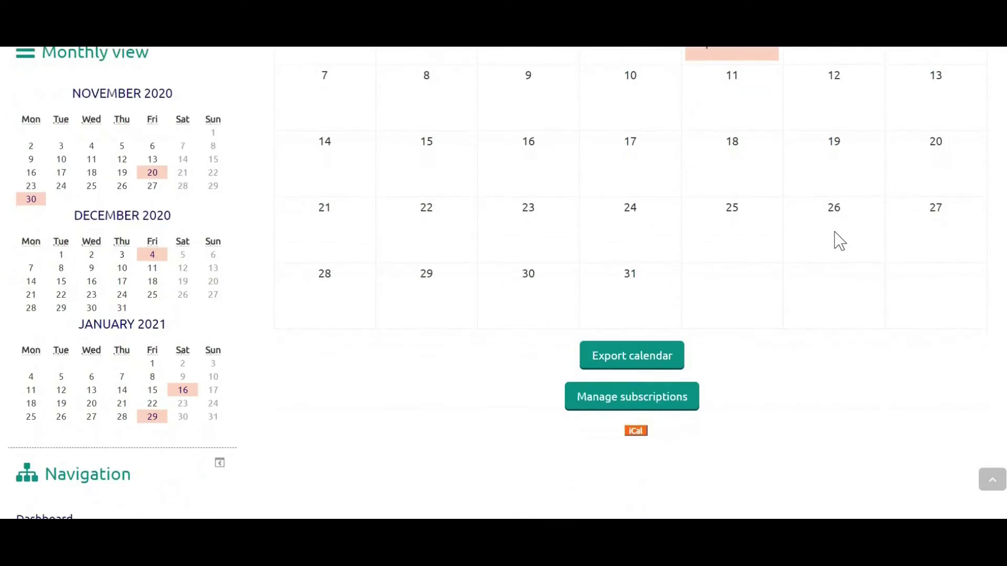
scroll(839, 241, up, 5)
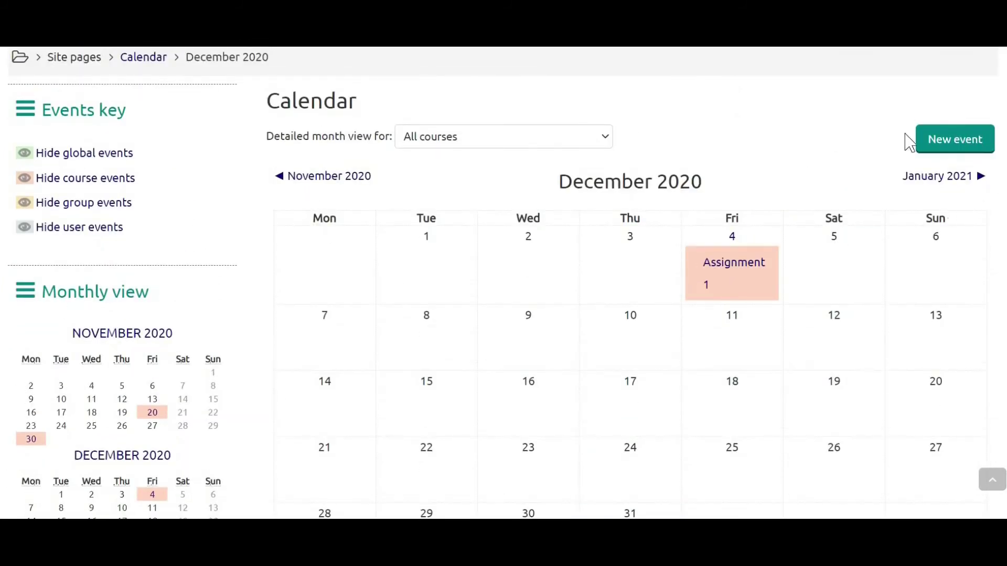
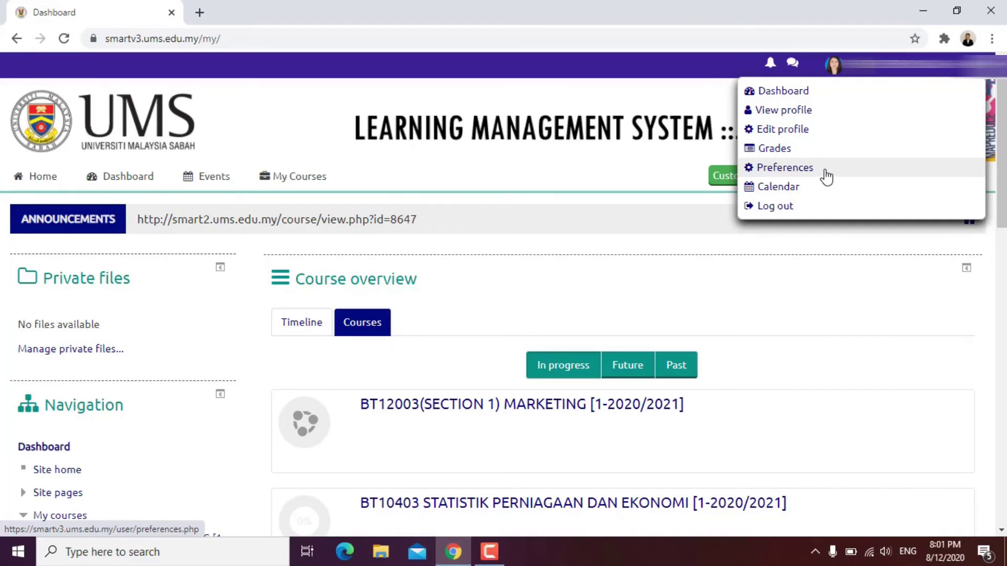
- Open the notification preferences of the user account and review the web and email settings for each activity
click(825, 172)
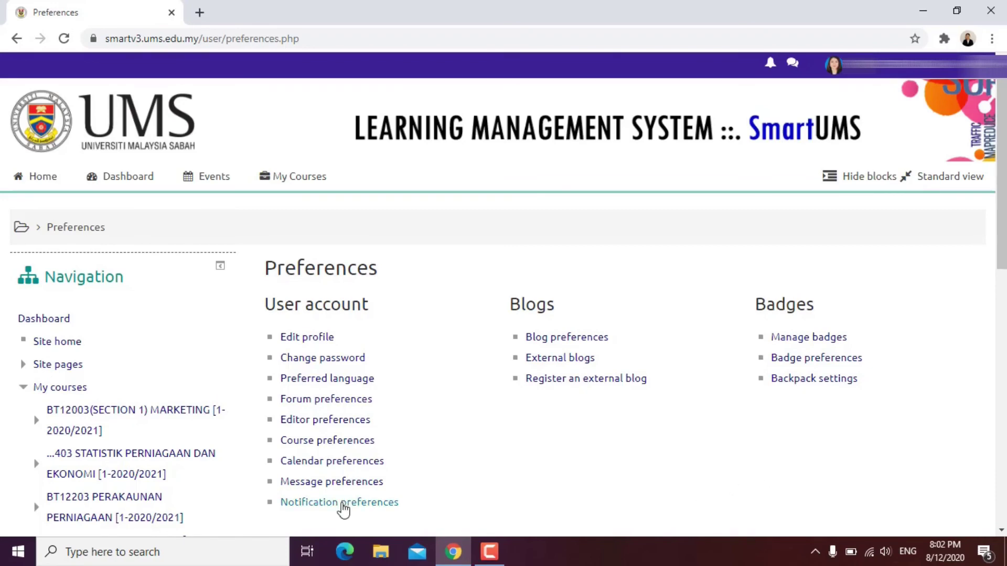
scroll(342, 503, down, 3)
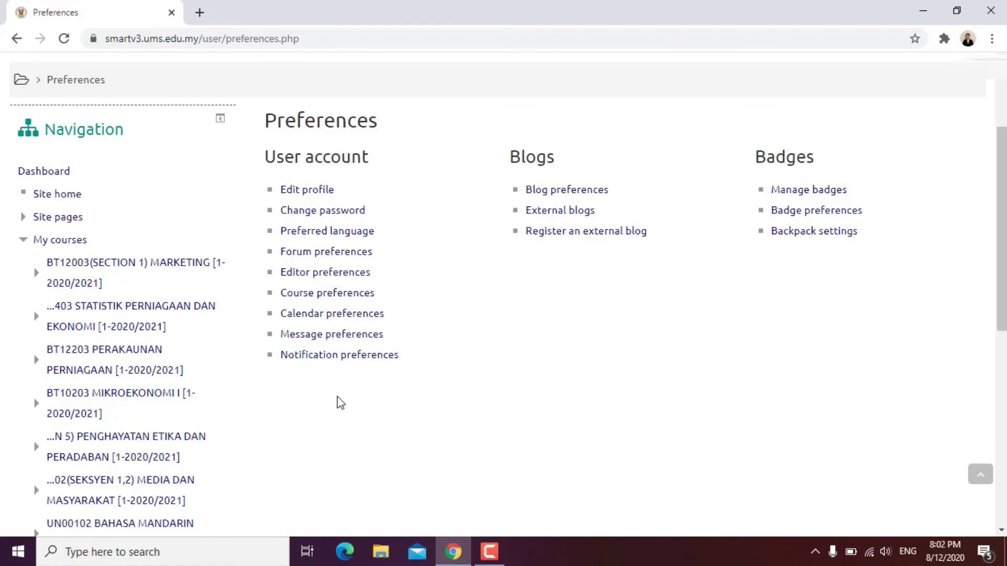
click(383, 358)
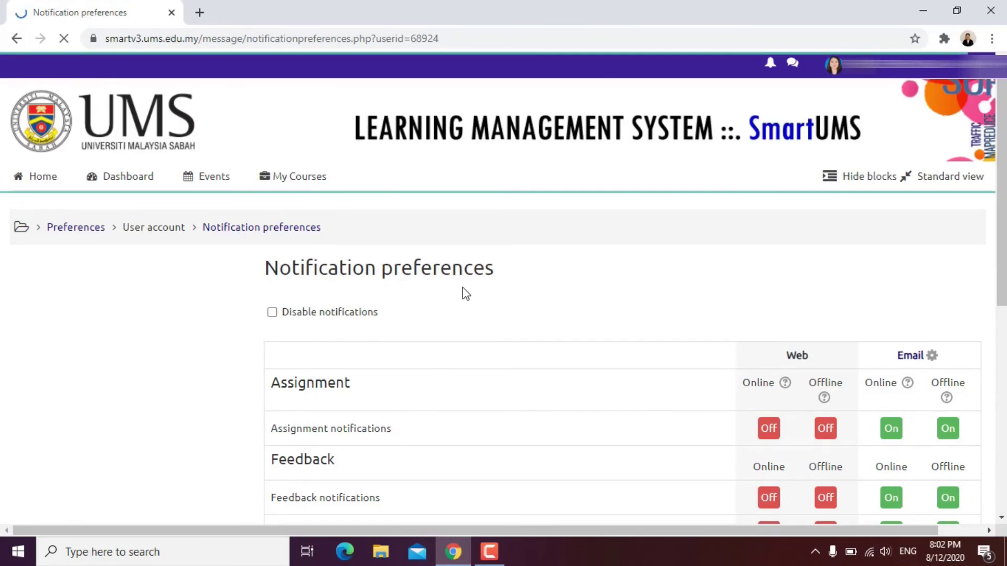
scroll(551, 321, down, 3)
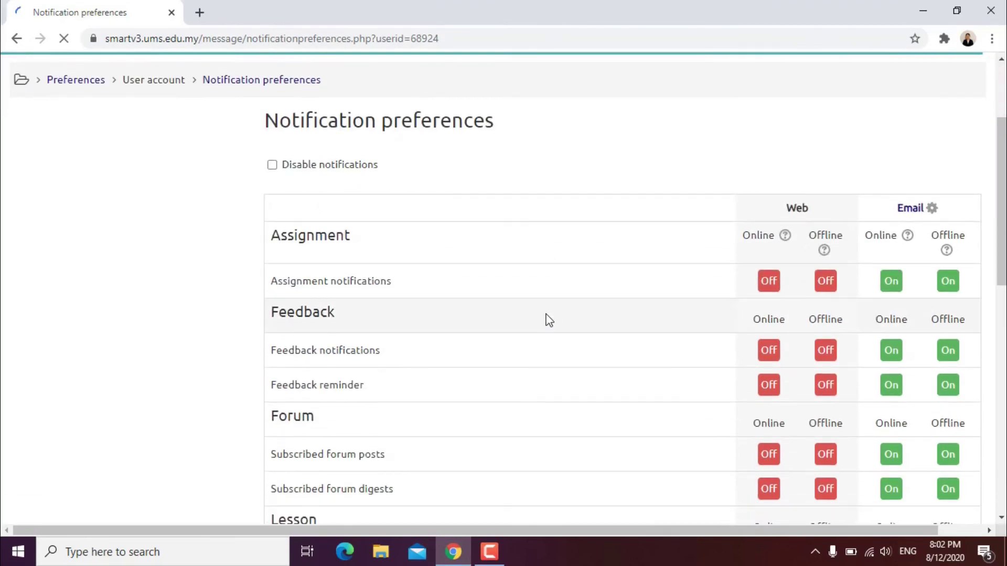
scroll(549, 320, down, 1)
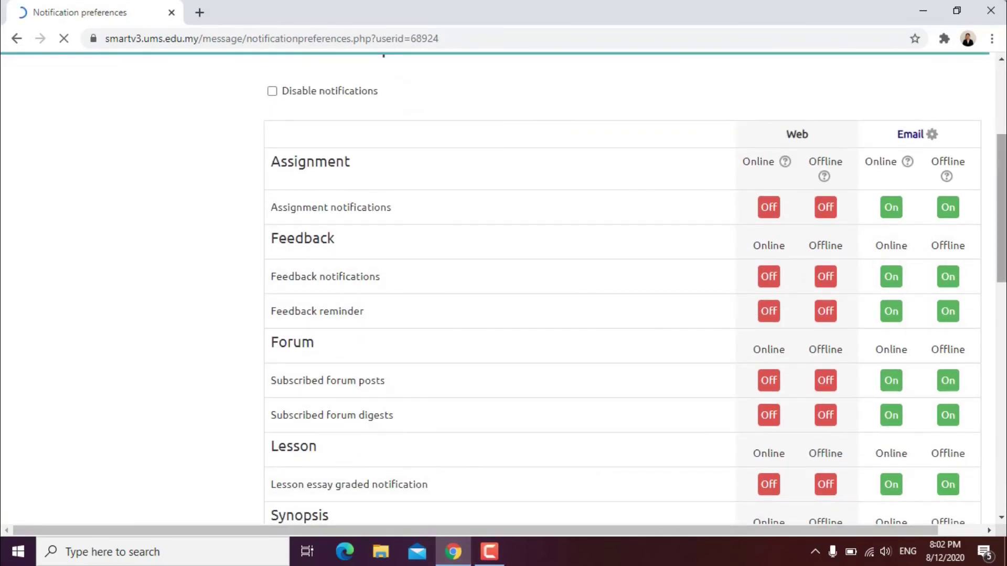